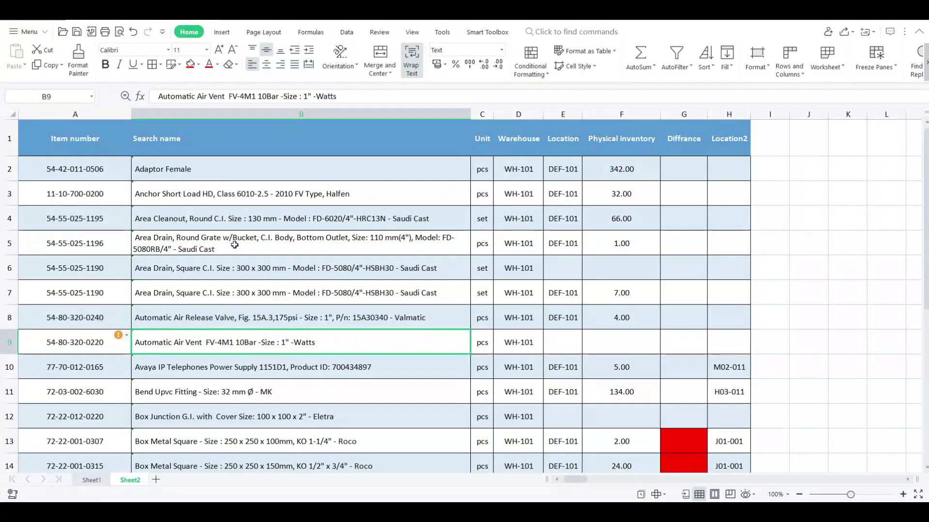
# Step: Turn on filtering from the Item number header, then switch it off again
pyautogui.click(278, 173)
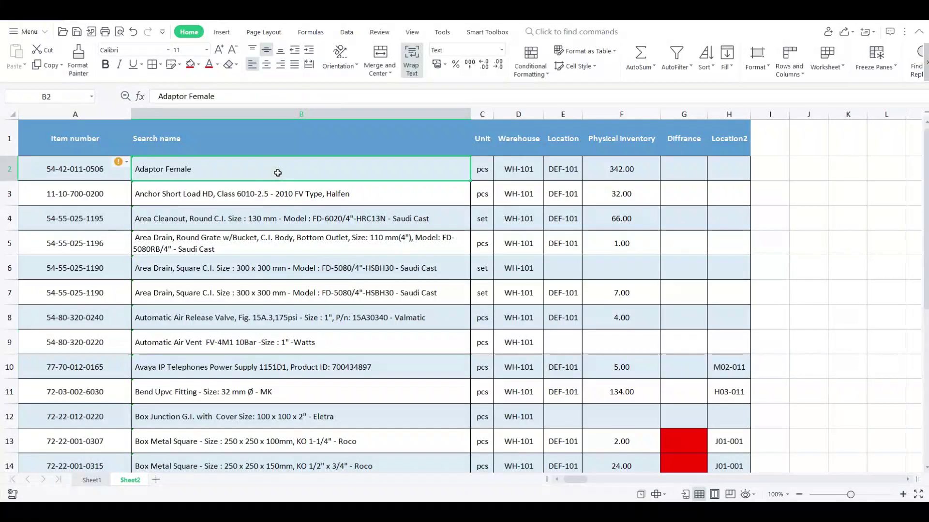
pyautogui.click(93, 169)
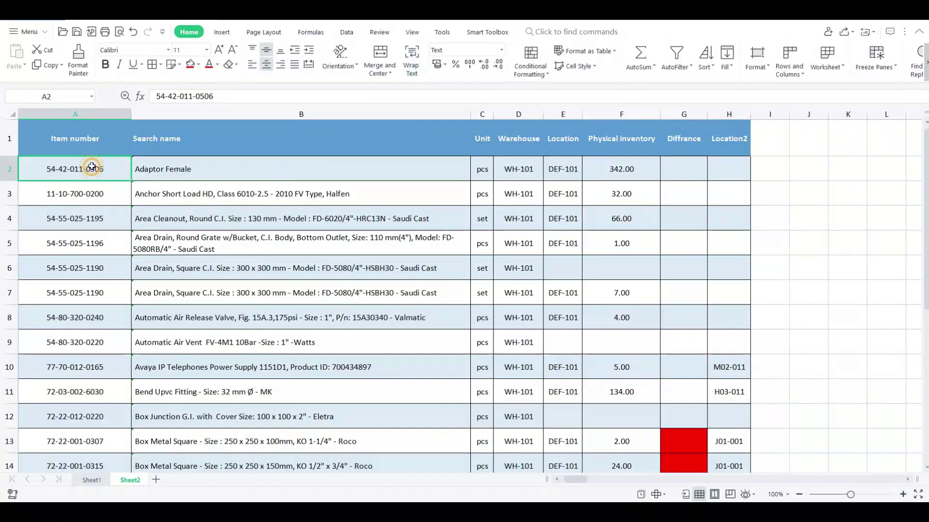
pyautogui.click(86, 140)
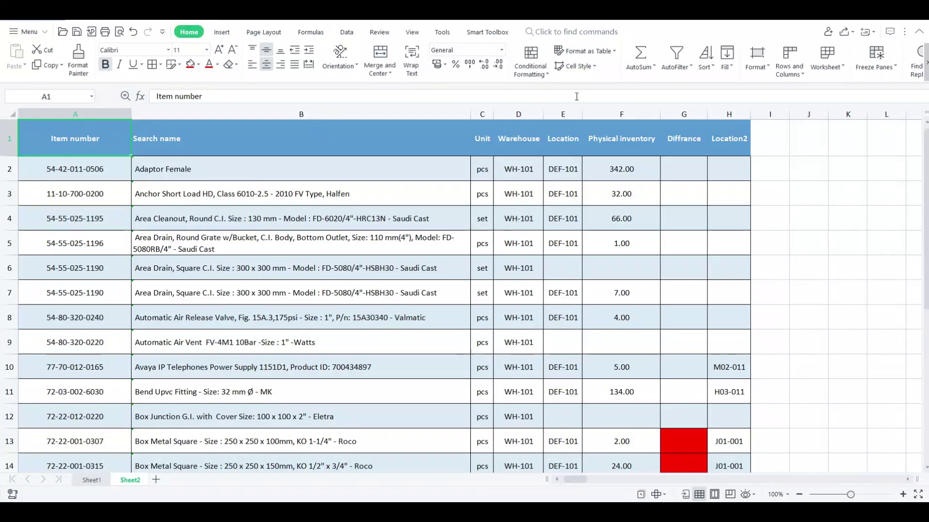
pyautogui.click(684, 56)
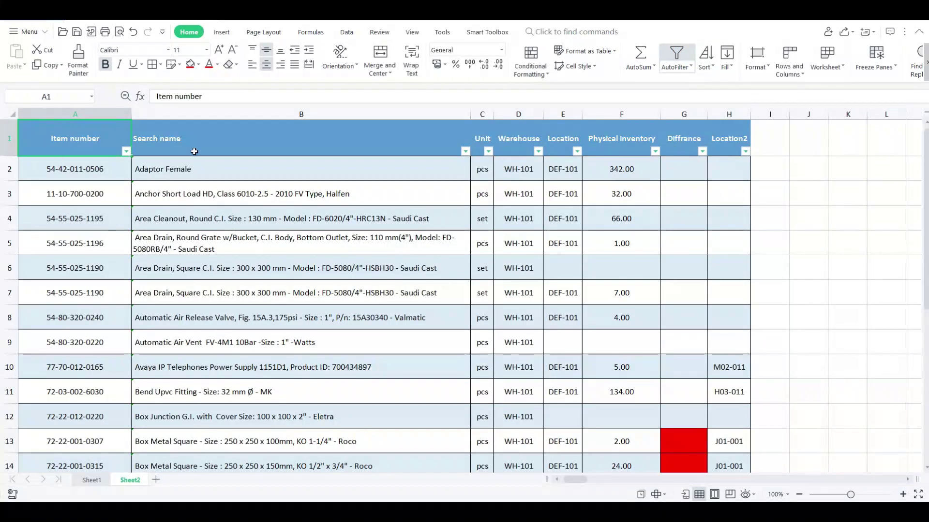
pyautogui.click(684, 56)
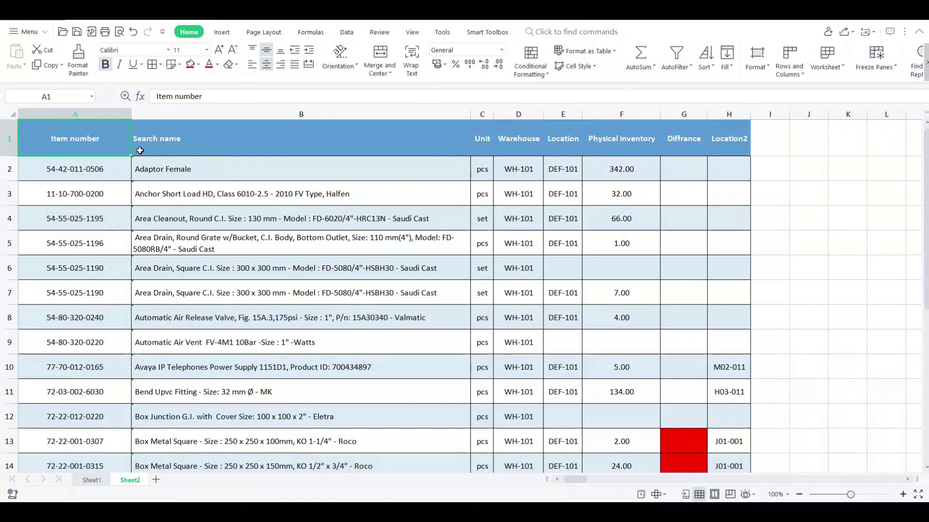
# Step: Select header cells A1 to H1 and toggle table filtering on and off once more
pyautogui.moveTo(94, 139); pyautogui.dragTo(714, 147)
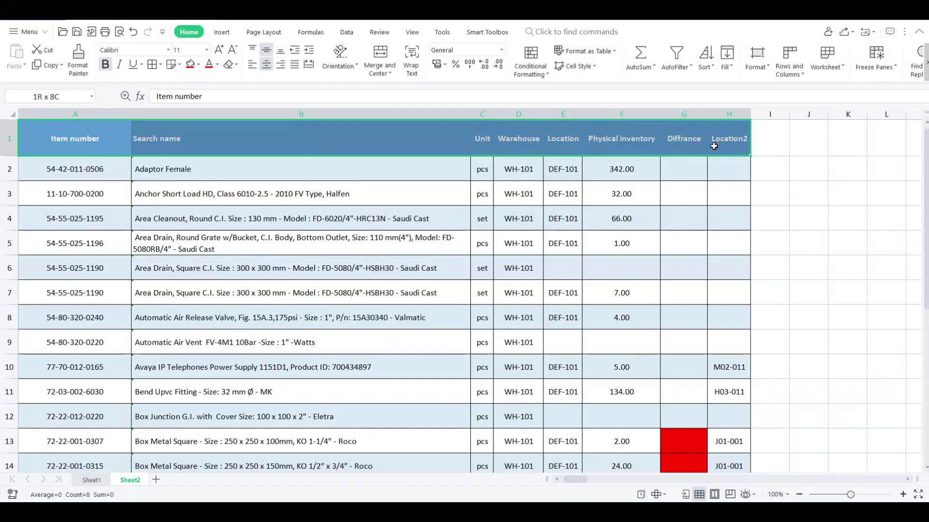
pyautogui.click(142, 212)
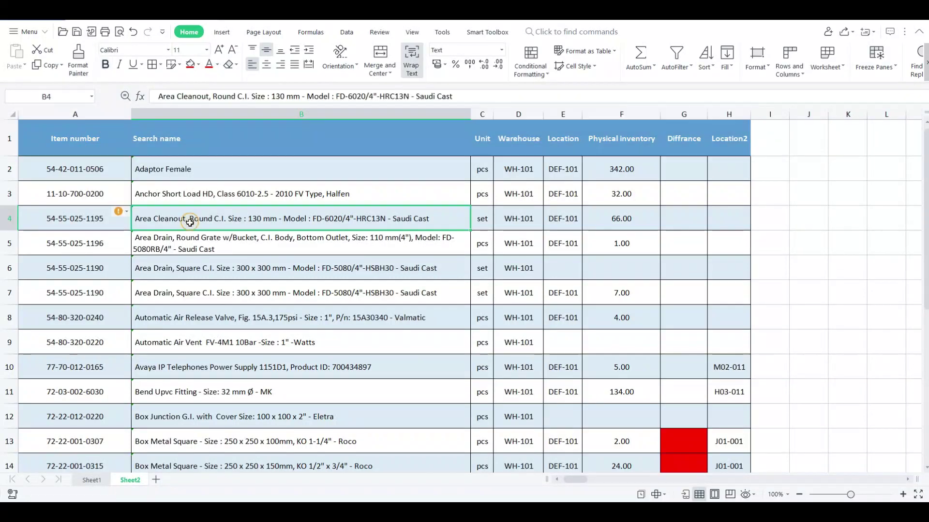
pyautogui.click(684, 58)
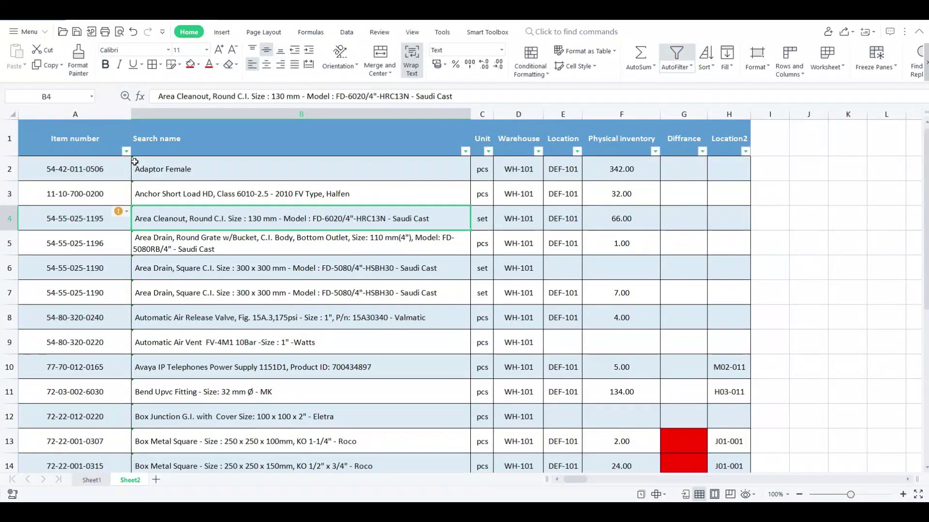
pyautogui.click(9, 139)
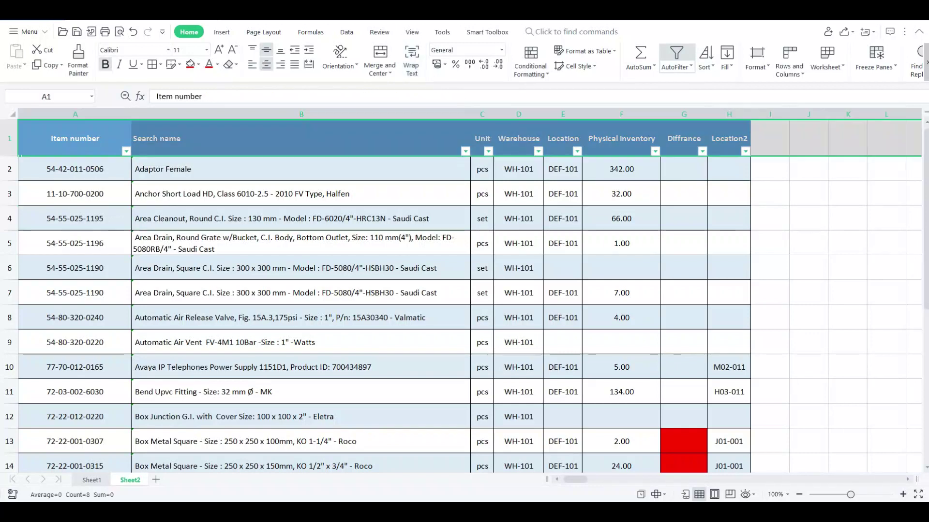
pyautogui.click(174, 220)
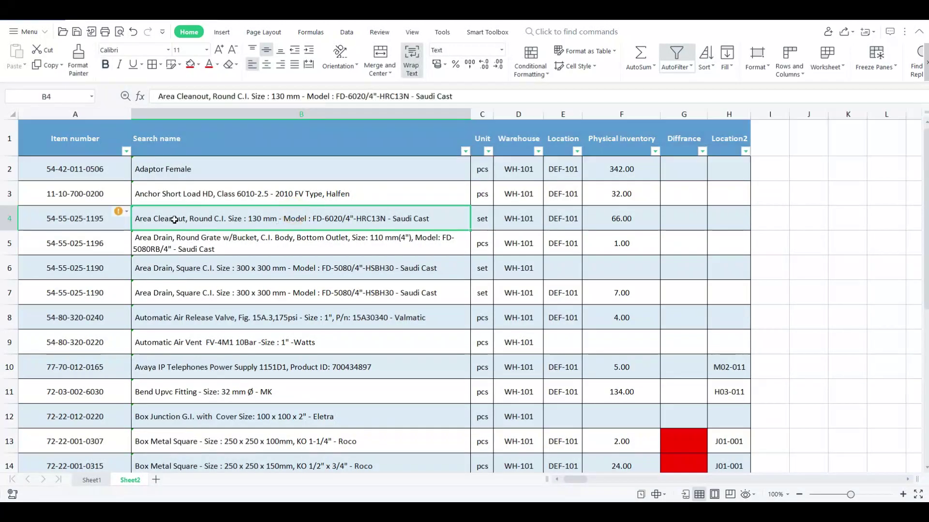
pyautogui.click(677, 56)
pyautogui.moveTo(73, 145); pyautogui.dragTo(730, 139)
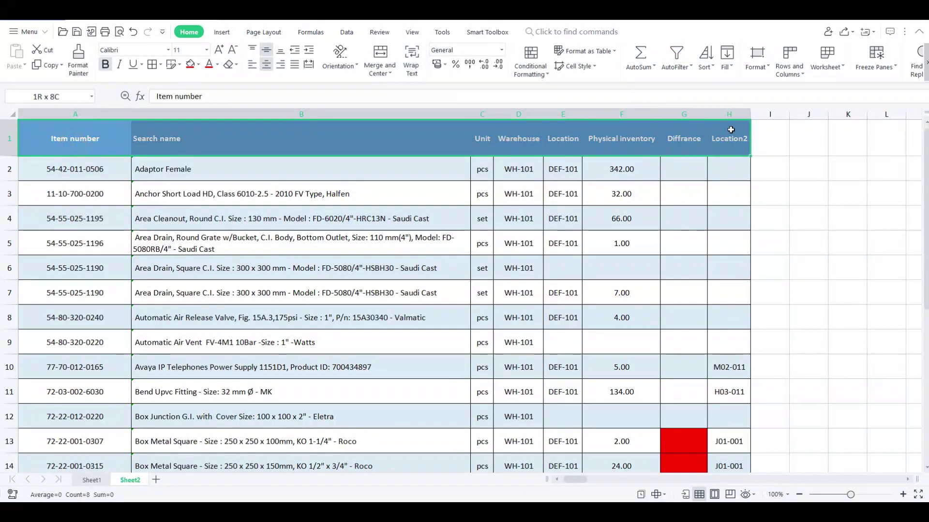
# Step: Insert a blank row 5 and paste a copy of header cells A1:H1 into it
pyautogui.click(9, 243)
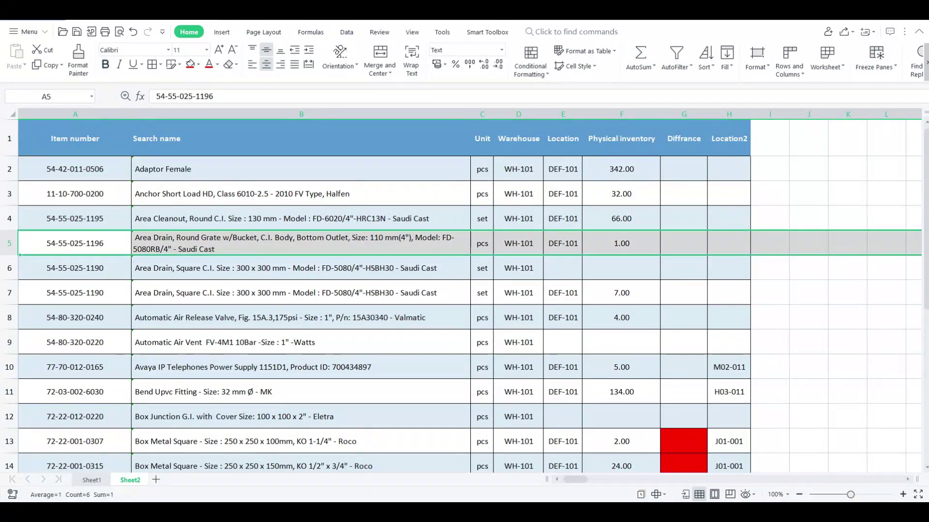
pyautogui.hotkey('ctrl', 'shift', '+')
pyautogui.moveTo(57, 145); pyautogui.dragTo(730, 140)
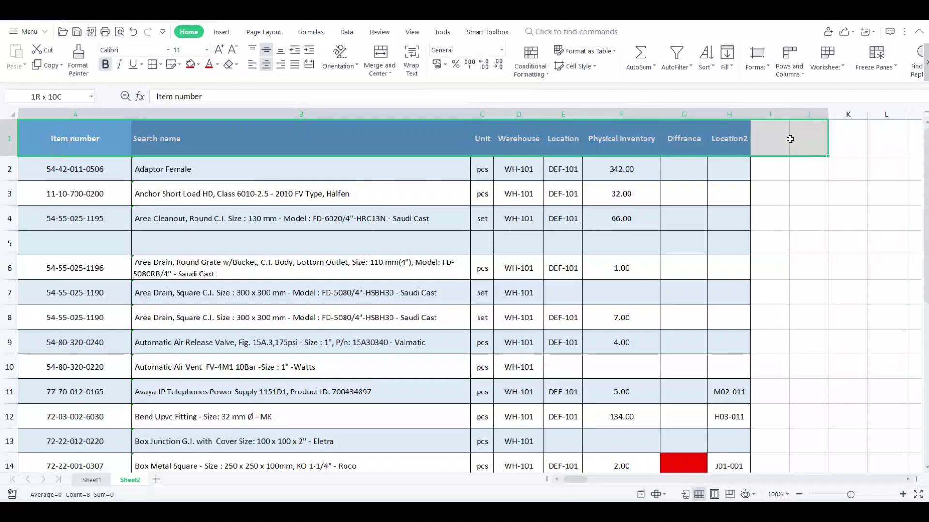
pyautogui.hotkey('ctrl', 'c')
pyautogui.click(68, 246)
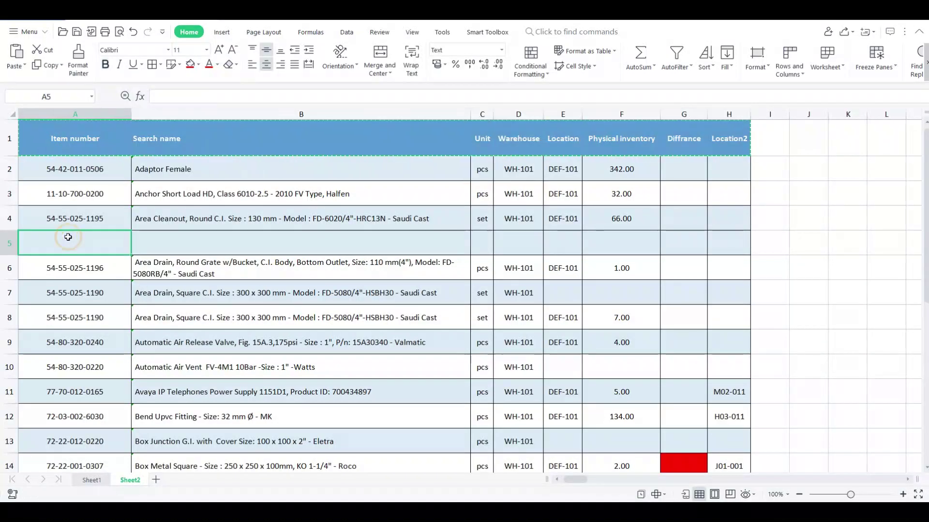
pyautogui.hotkey('ctrl', 'v')
pyautogui.click(470, 285)
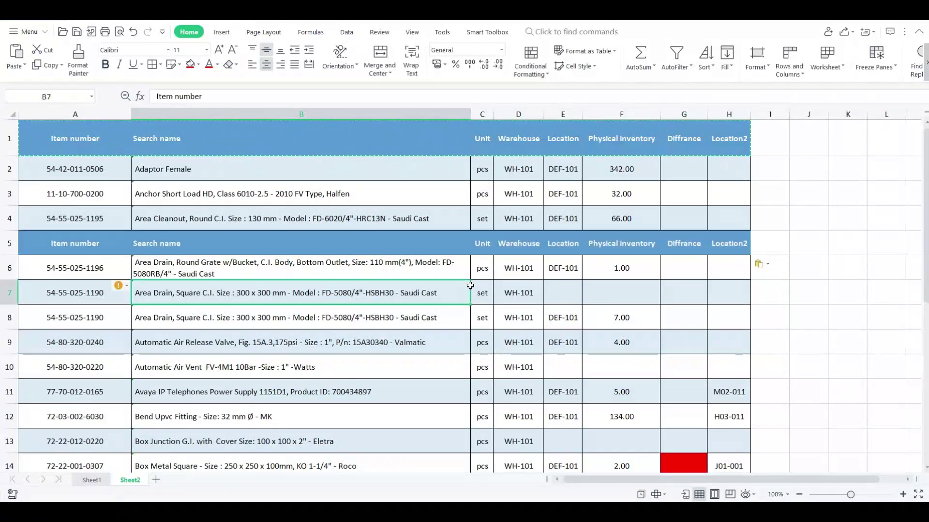
# Step: Select the copied Item number header in row 5 and turn on filtering
pyautogui.doubleClick(89, 169)
pyautogui.click(279, 186)
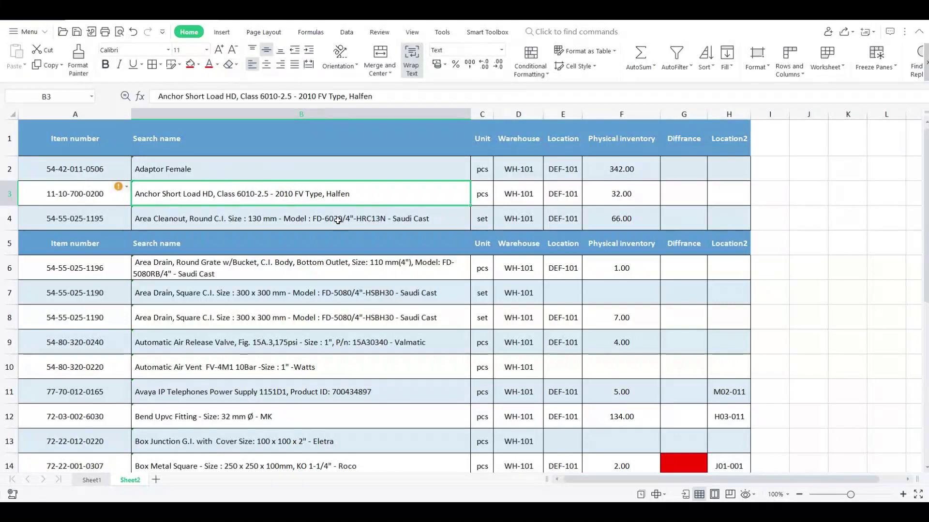
pyautogui.click(247, 286)
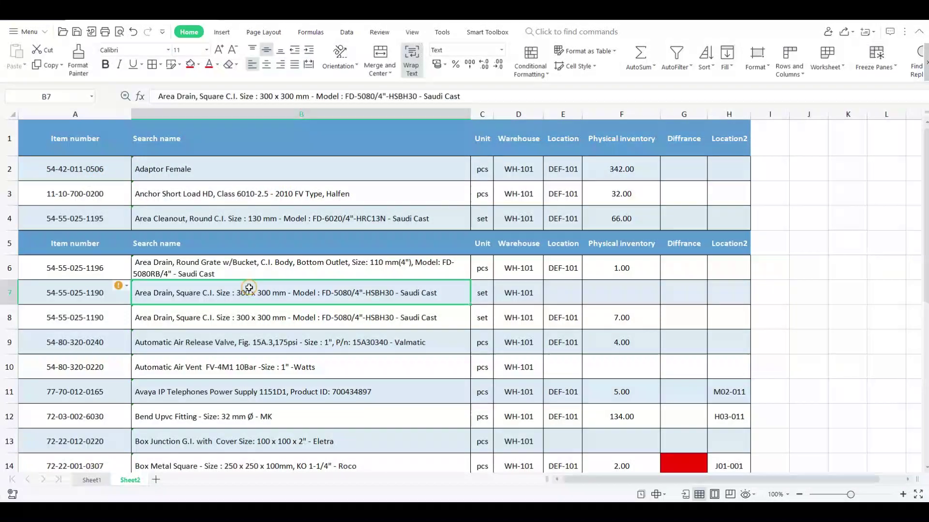
pyautogui.click(112, 244)
pyautogui.click(676, 54)
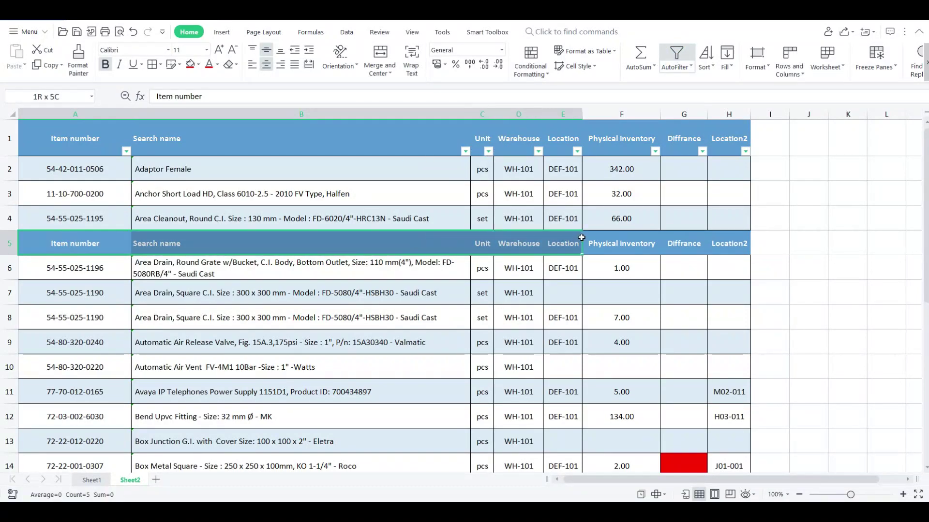
# Step: Switch filtering off, reapply it on copied header row 5, and inspect the Item number filter
pyautogui.moveTo(65, 244); pyautogui.dragTo(566, 243)
pyautogui.click(678, 56)
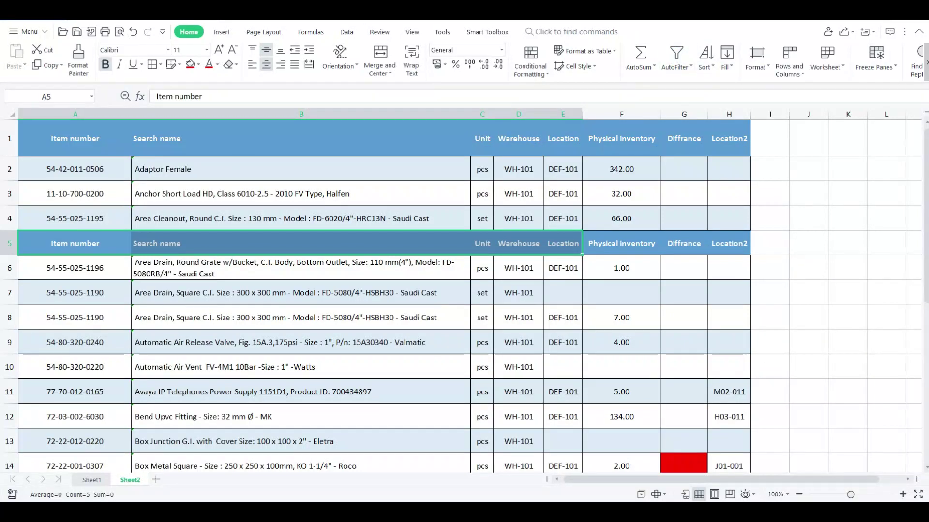
pyautogui.click(15, 168)
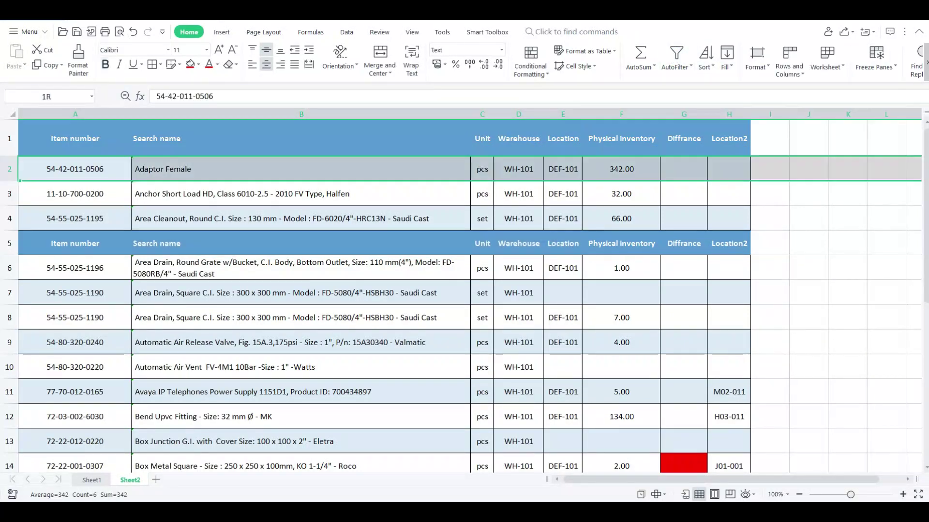
pyautogui.click(11, 188)
pyautogui.click(10, 218)
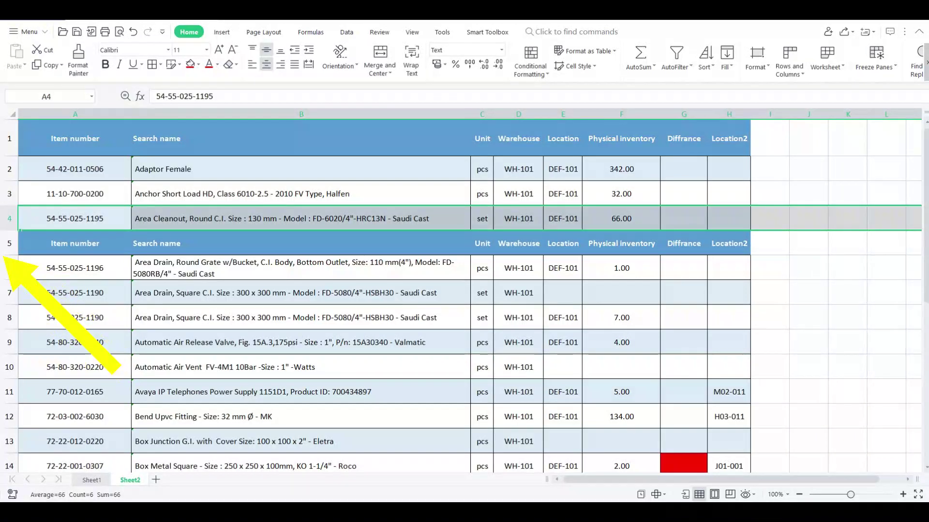
pyautogui.click(9, 243)
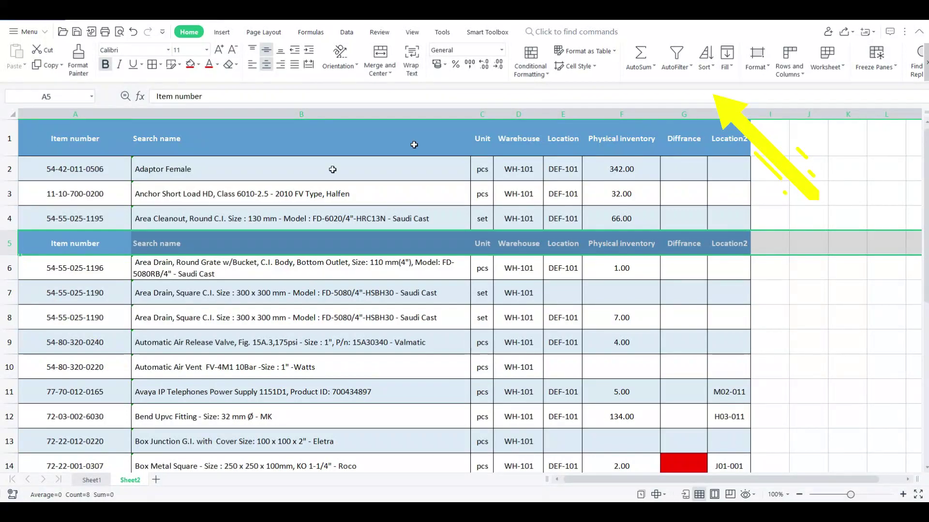
pyautogui.click(676, 57)
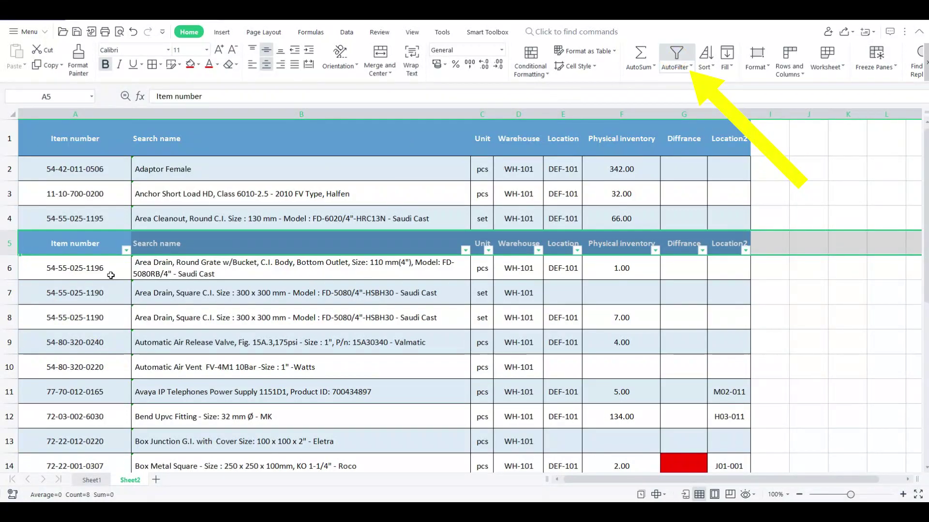
pyautogui.click(126, 250)
pyautogui.click(275, 278)
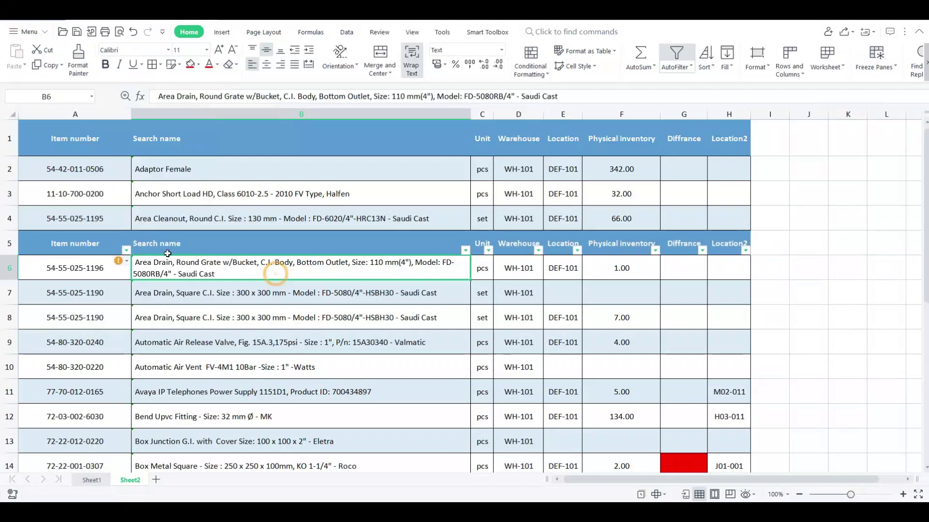
# Step: Put filtering on row 3, check the Search name list, then undo it
pyautogui.click(9, 194)
pyautogui.click(680, 55)
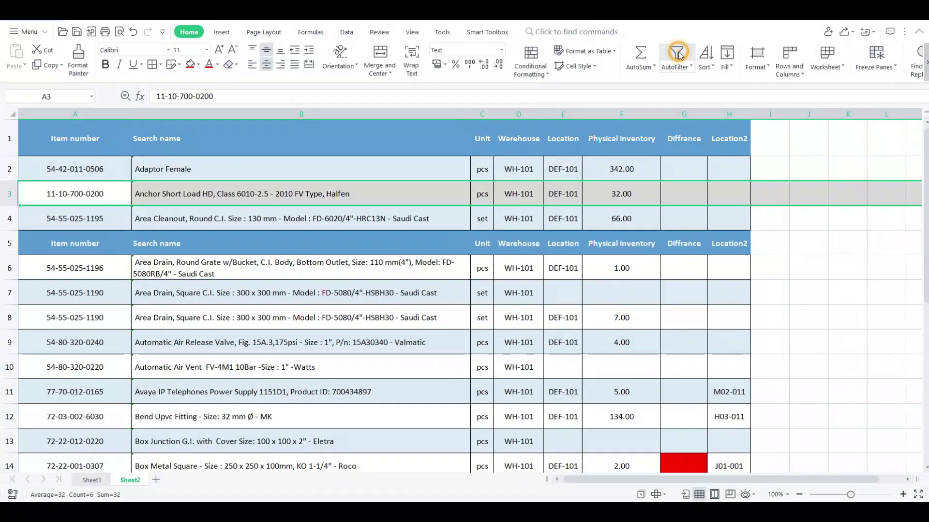
pyautogui.click(679, 54)
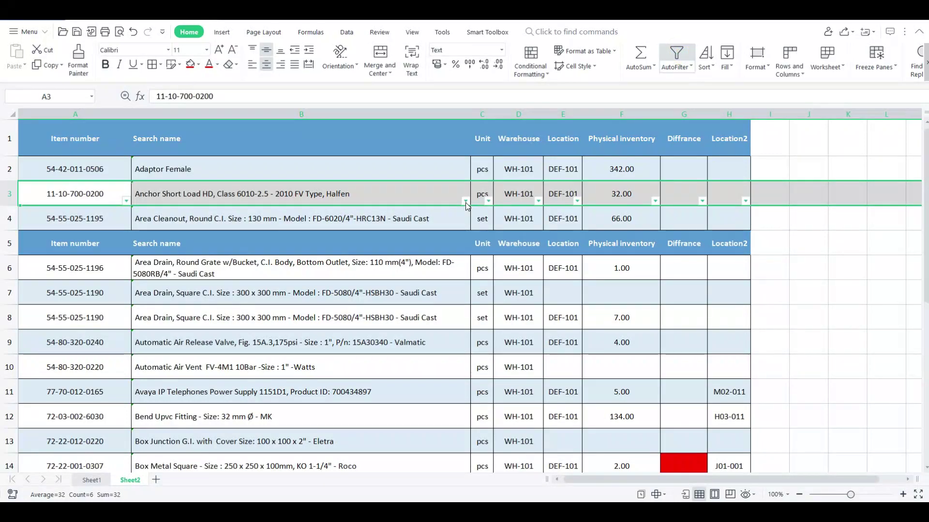
pyautogui.click(464, 200)
pyautogui.click(560, 272)
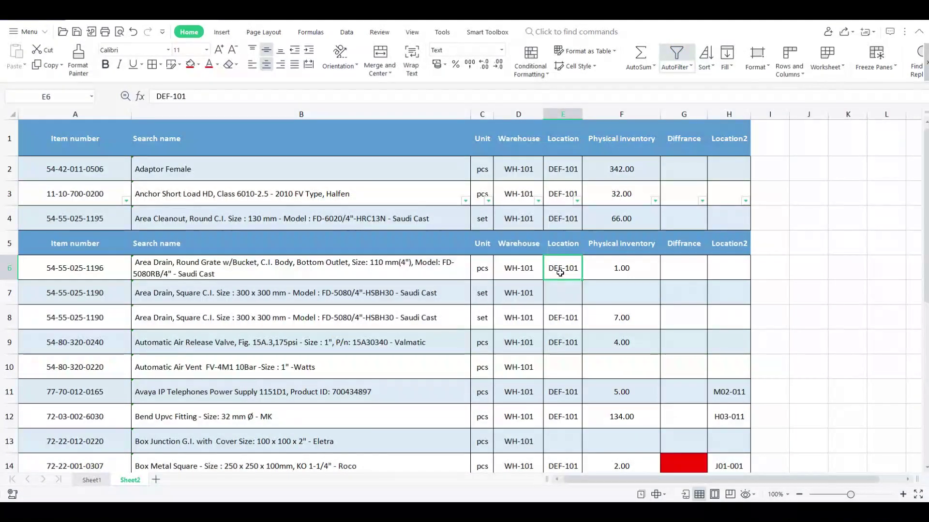
pyautogui.hotkey('ctrl', 'z')
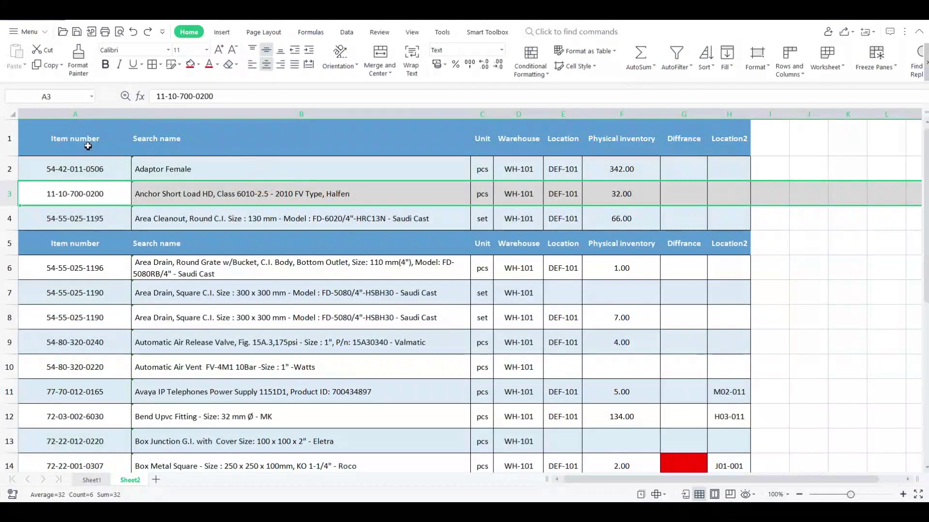
# Step: Reselect header row 1 and its Item number header cell
pyautogui.click(90, 137)
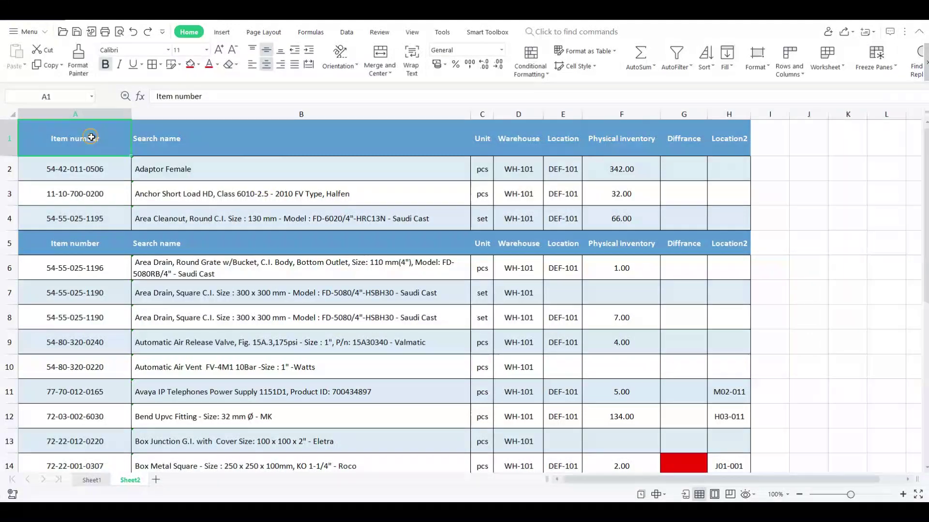
pyautogui.click(14, 138)
pyautogui.click(279, 190)
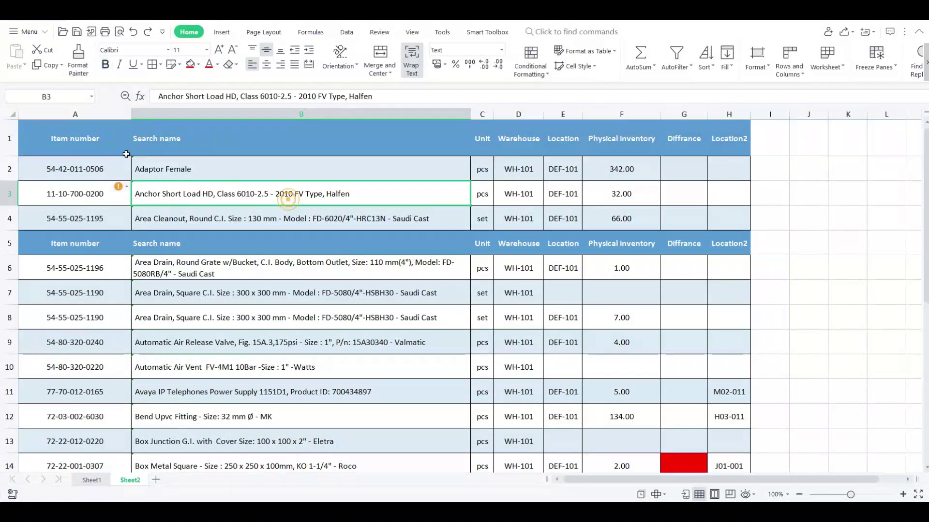
pyautogui.click(109, 141)
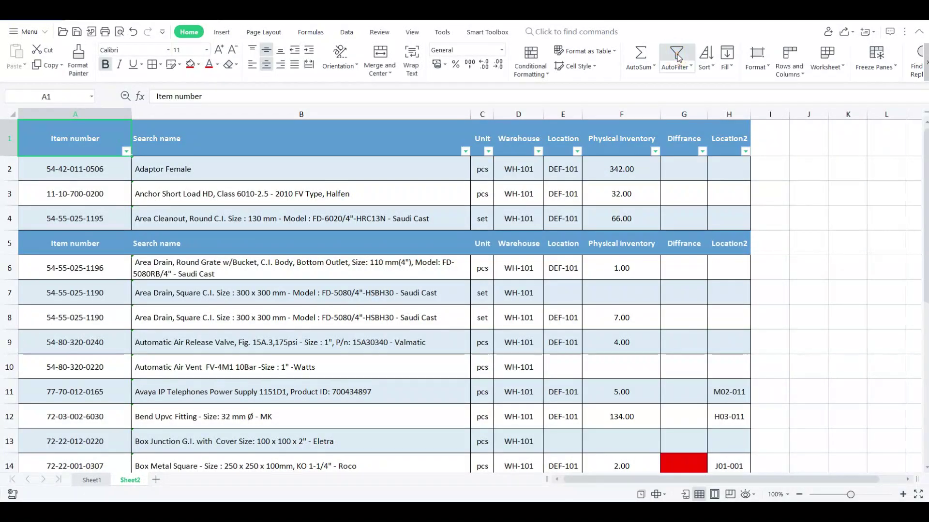
# Step: Run Advanced Filter in place with list range $A$1:$H$6 and criteria range $A$1:$H$9
pyautogui.click(691, 66)
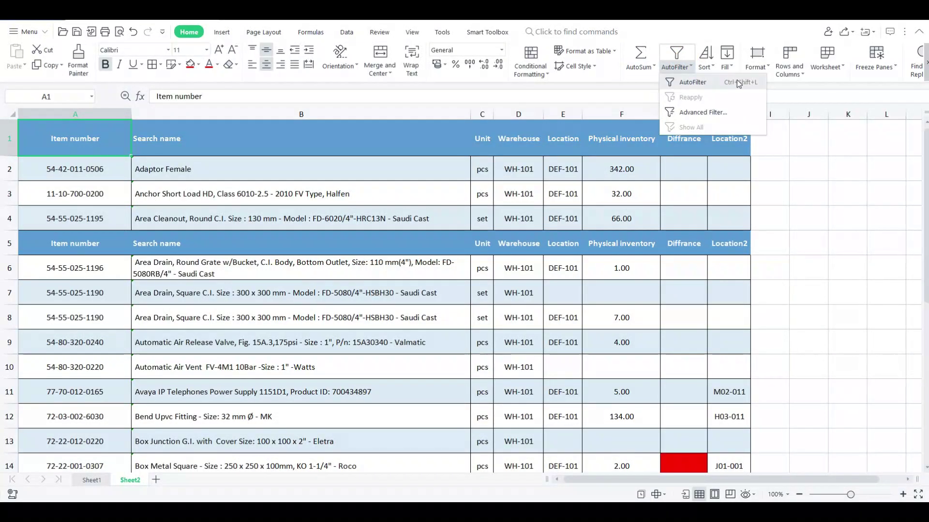
pyautogui.click(719, 111)
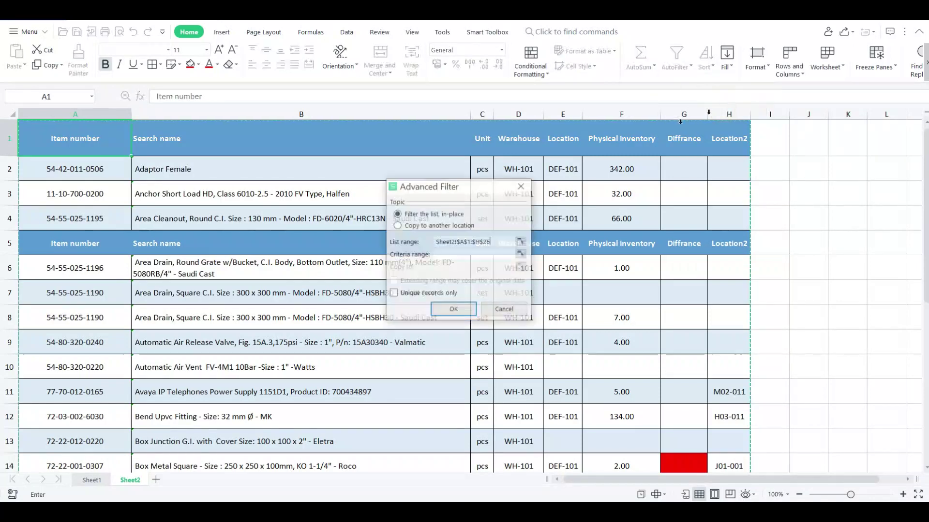
pyautogui.click(80, 145)
pyautogui.moveTo(263, 147); pyautogui.dragTo(728, 271)
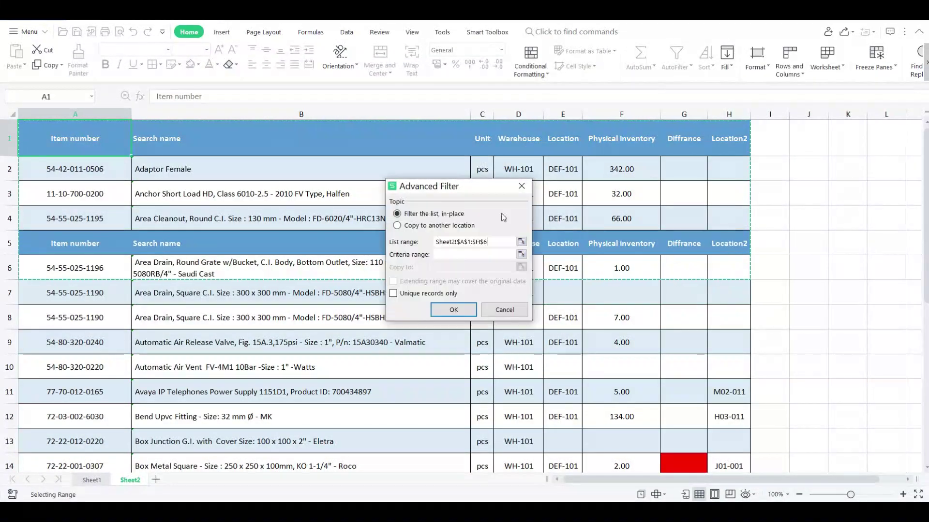
pyautogui.click(455, 310)
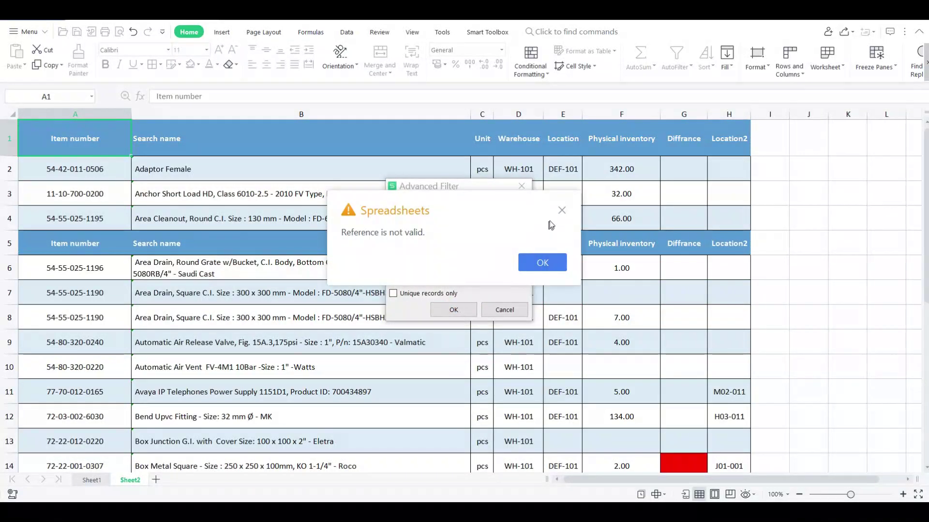
pyautogui.click(560, 209)
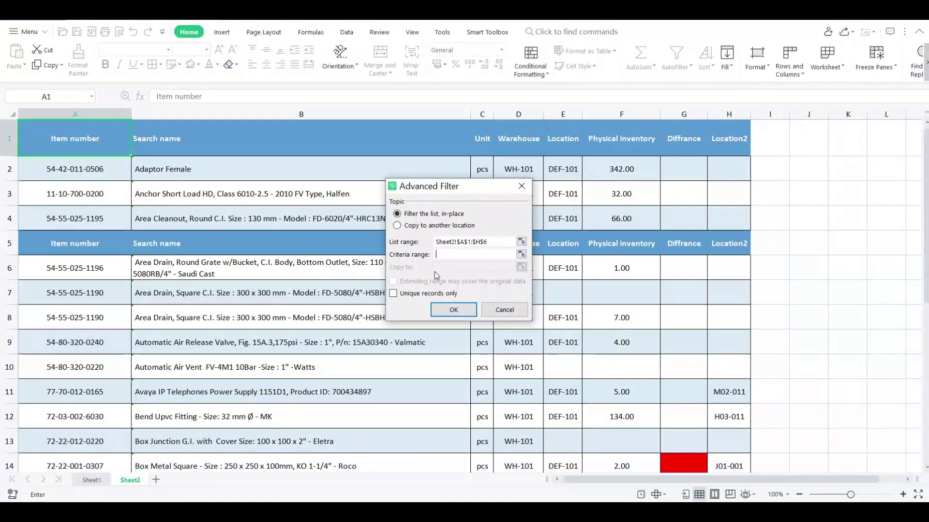
pyautogui.moveTo(83, 139); pyautogui.dragTo(738, 342)
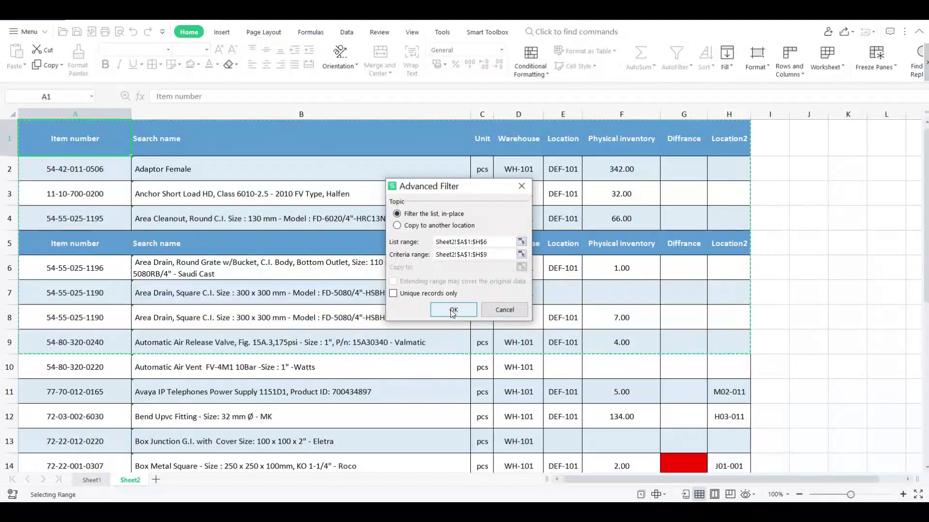
pyautogui.click(453, 310)
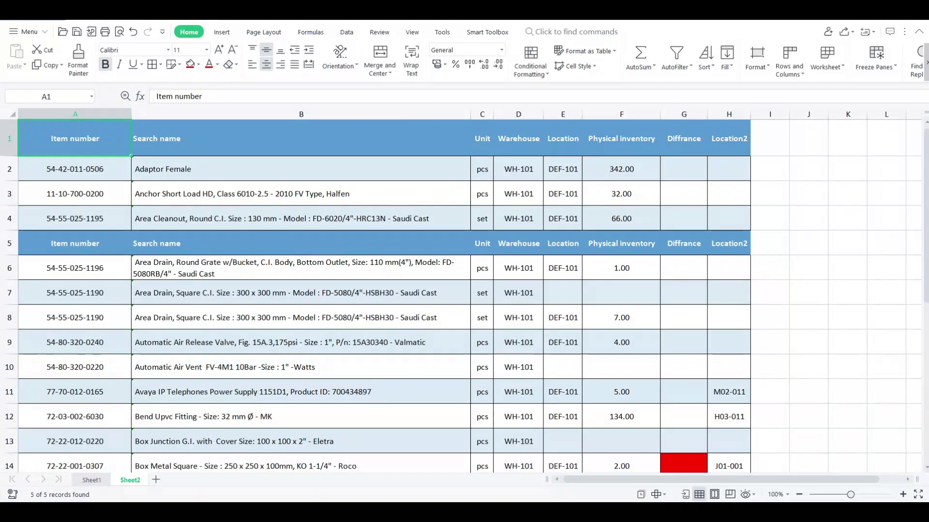
# Step: On Sheet1, select the Item number header and turn on AutoFilter
pyautogui.click(97, 481)
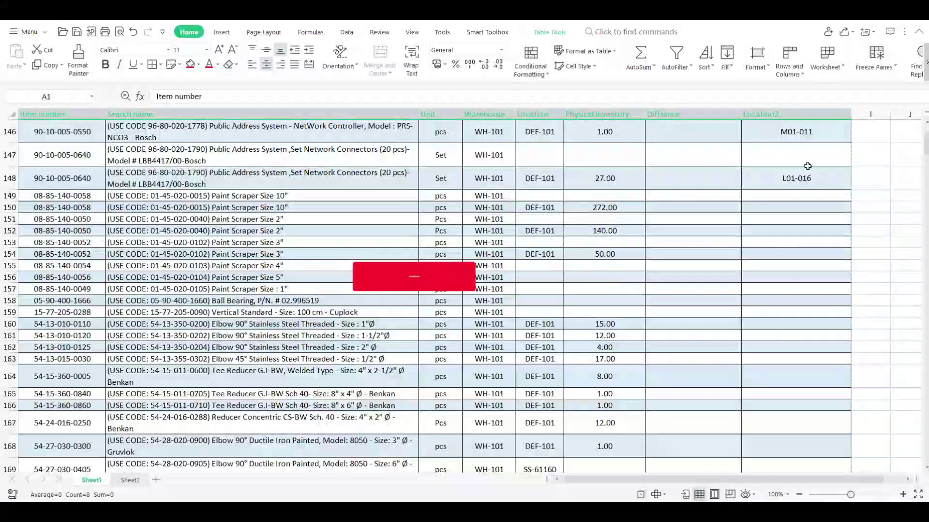
pyautogui.scroll(5, 603, 285)
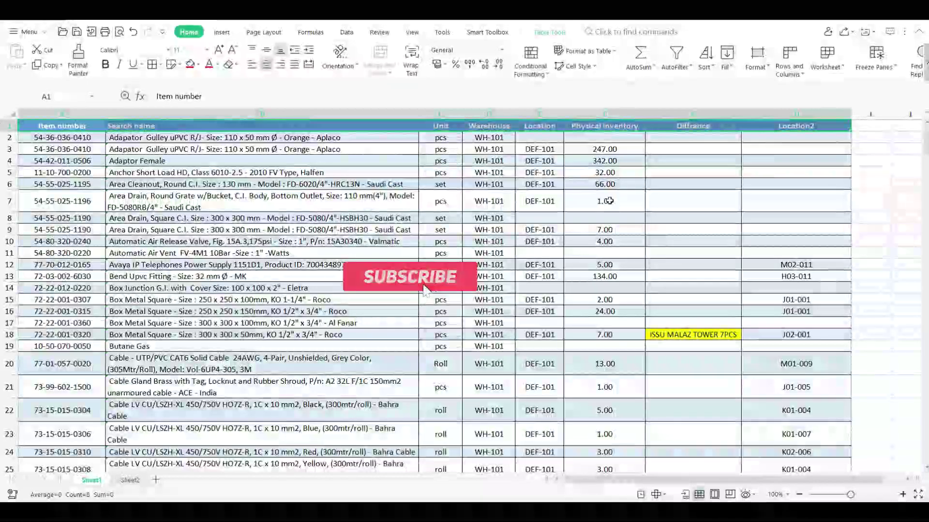
pyautogui.click(317, 184)
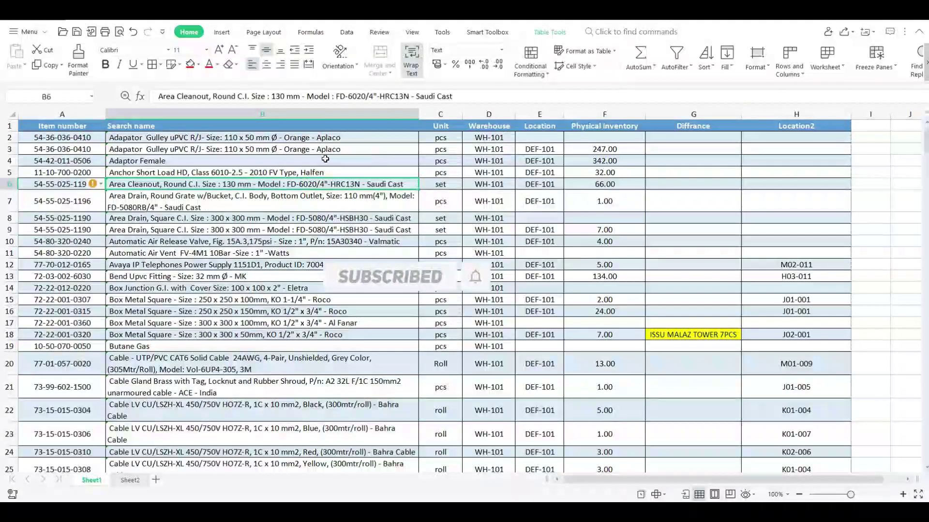
pyautogui.click(53, 126)
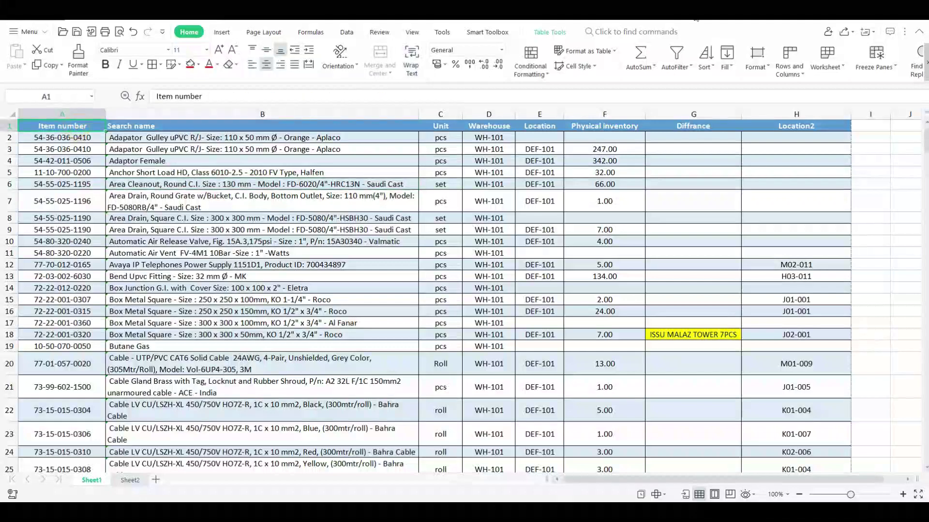
pyautogui.click(676, 55)
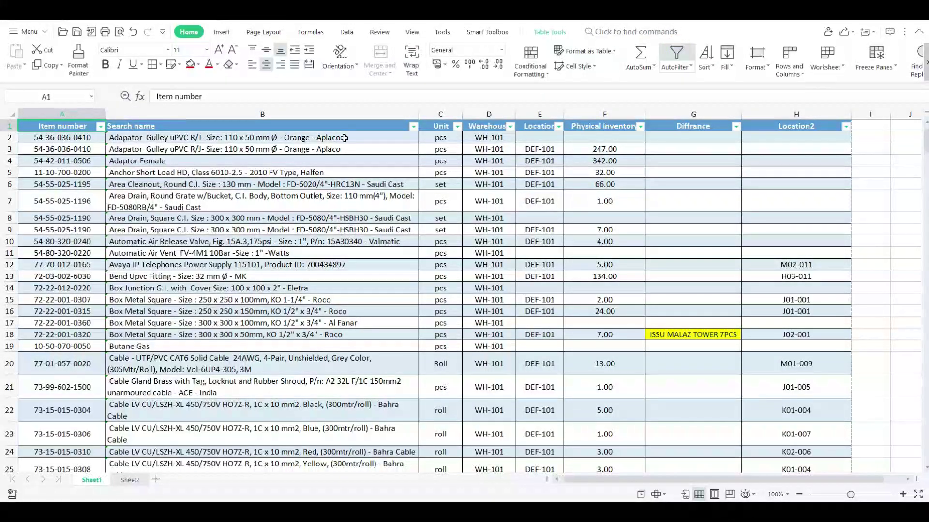
# Step: Review the ISSU MALAZ TOWER 7PCS note and the G42 adjusted-total note while scrolling the table
pyautogui.click(676, 339)
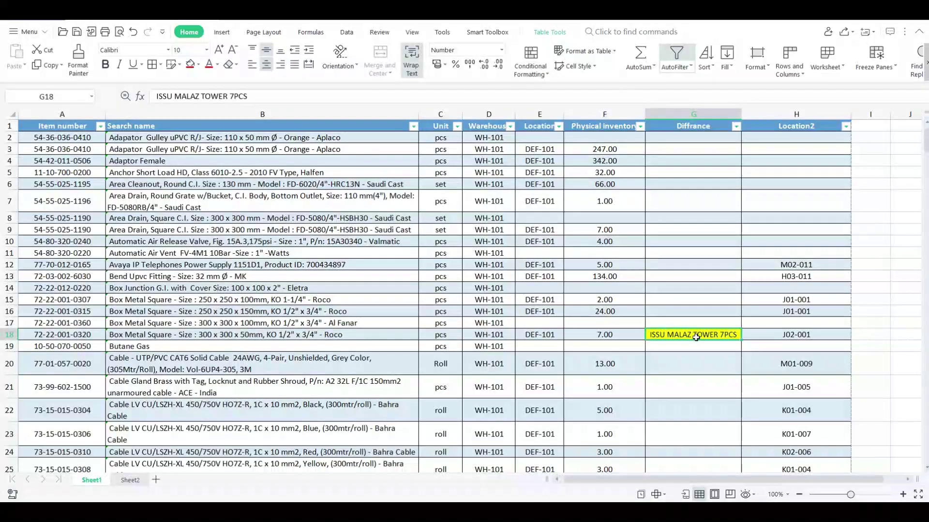
pyautogui.scroll(-5, 696, 338)
pyautogui.scroll(-5, 696, 329)
pyautogui.scroll(-4, 694, 314)
pyautogui.scroll(4, 694, 294)
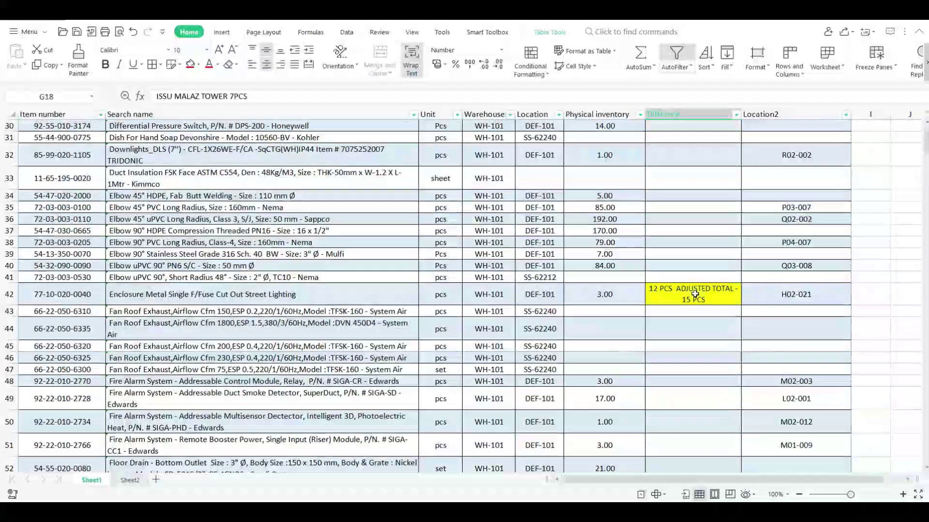
pyautogui.click(694, 294)
pyautogui.scroll(-3, 695, 296)
pyautogui.scroll(-3, 696, 299)
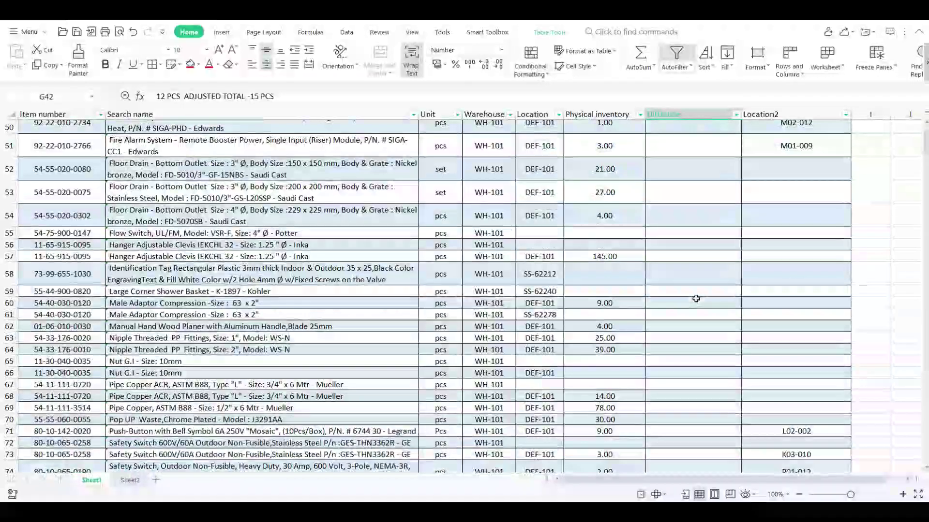
pyautogui.scroll(-3, 696, 299)
pyautogui.scroll(-4, 696, 298)
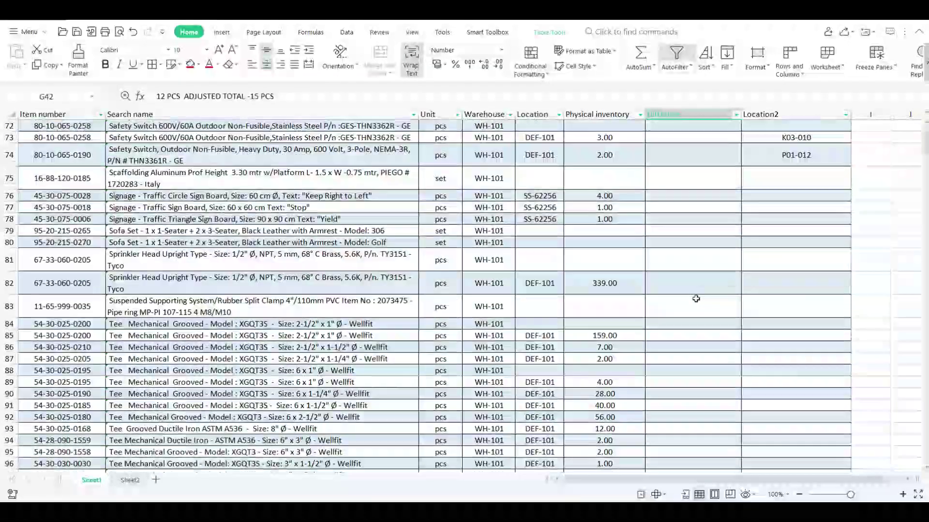
pyautogui.scroll(10, 696, 295)
pyautogui.scroll(7, 696, 276)
pyautogui.scroll(7, 696, 251)
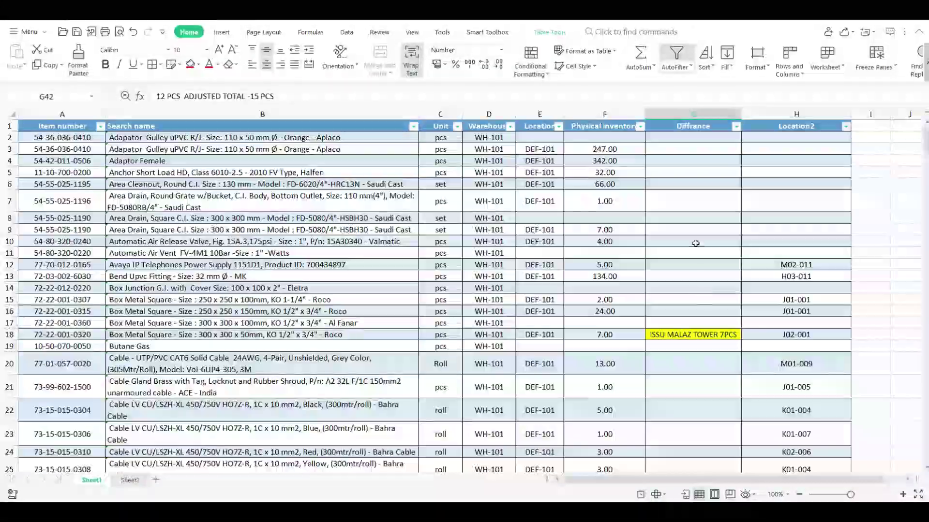
# Step: Check the notes in cells G18 and G42 of the inventory table
pyautogui.moveTo(48, 138)
pyautogui.mouseDown()
pyautogui.moveTo(856, 317)
pyautogui.moveTo(823, 346)
pyautogui.mouseUp()
pyautogui.hotkey('ctrl', 'Home')
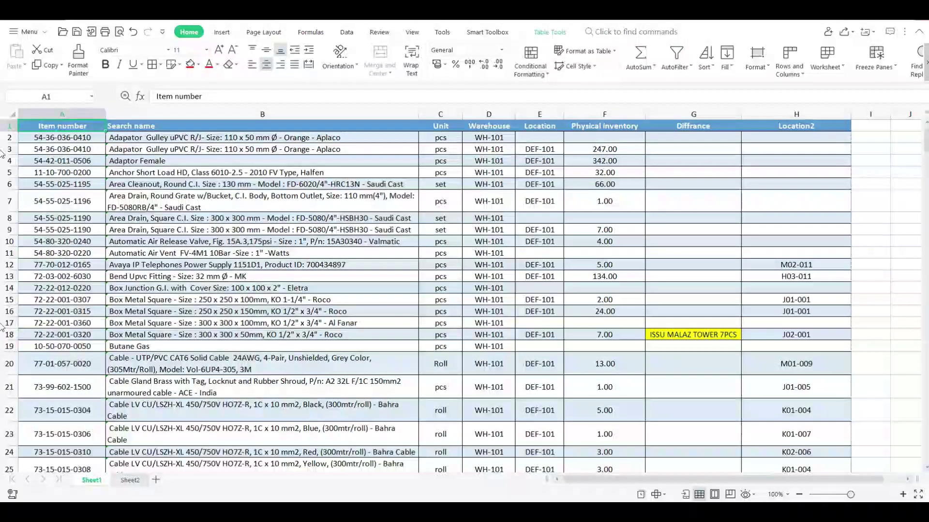
pyautogui.click(670, 335)
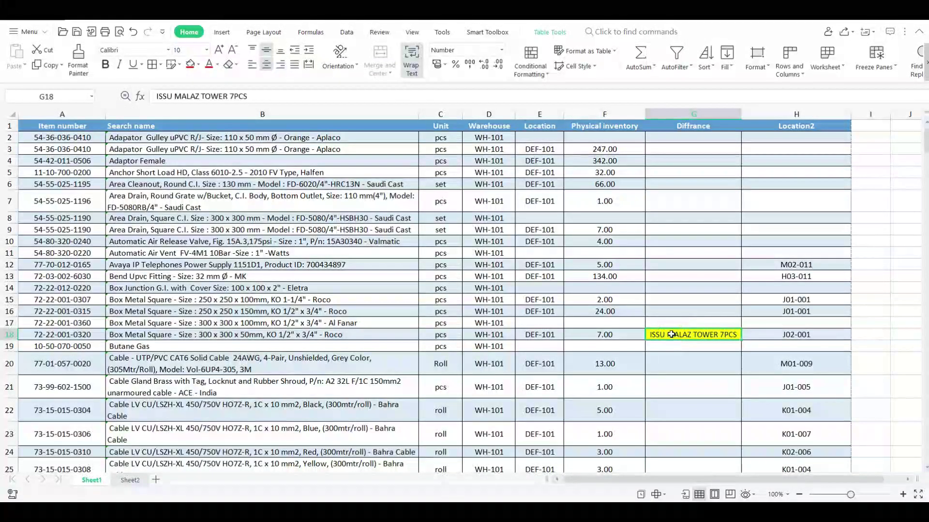
pyautogui.scroll(-4, 670, 333)
pyautogui.scroll(-6, 671, 333)
pyautogui.click(688, 296)
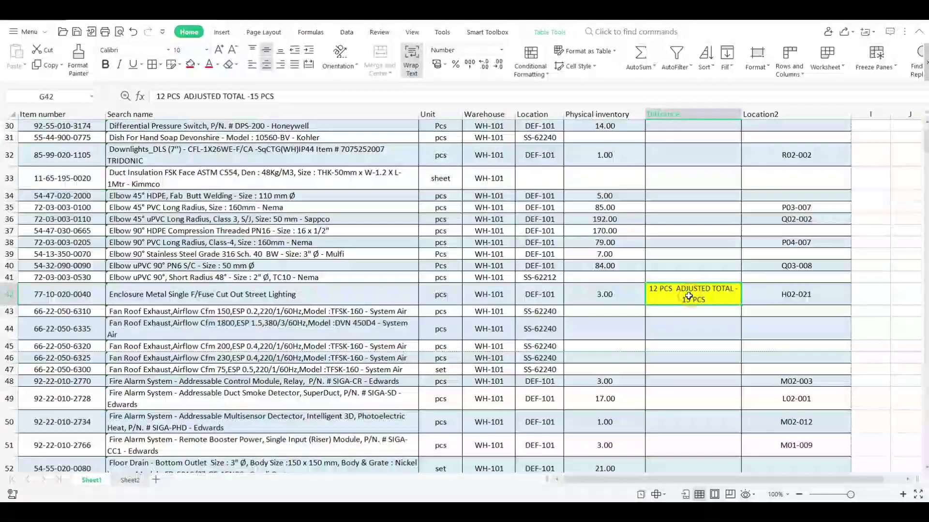
pyautogui.scroll(7, 689, 296)
pyautogui.scroll(3, 689, 295)
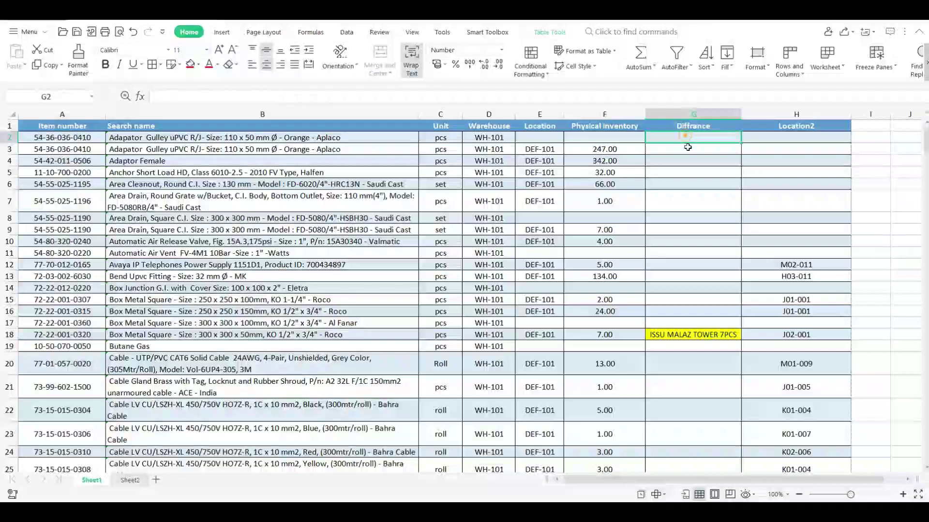
# Step: Select the Item number header and add filter arrows to every column heading
pyautogui.moveTo(692, 137); pyautogui.dragTo(692, 173)
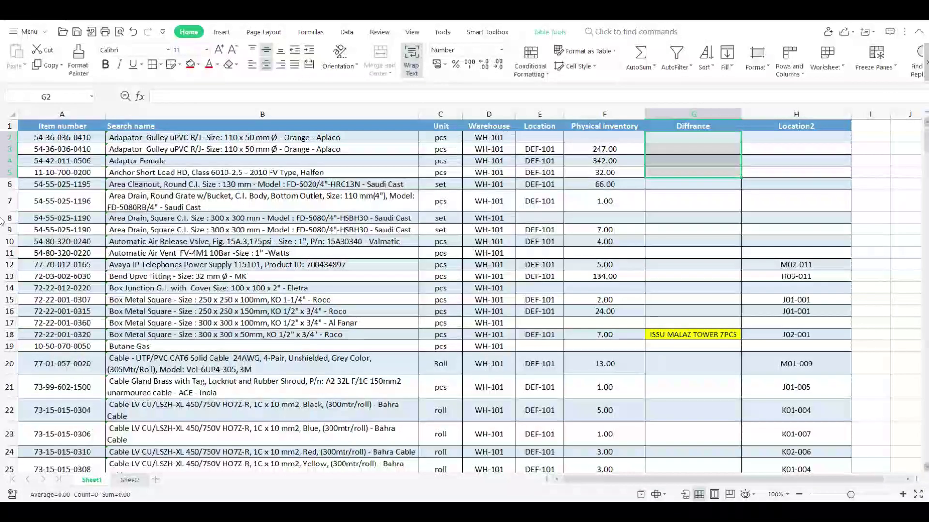
pyautogui.click(97, 131)
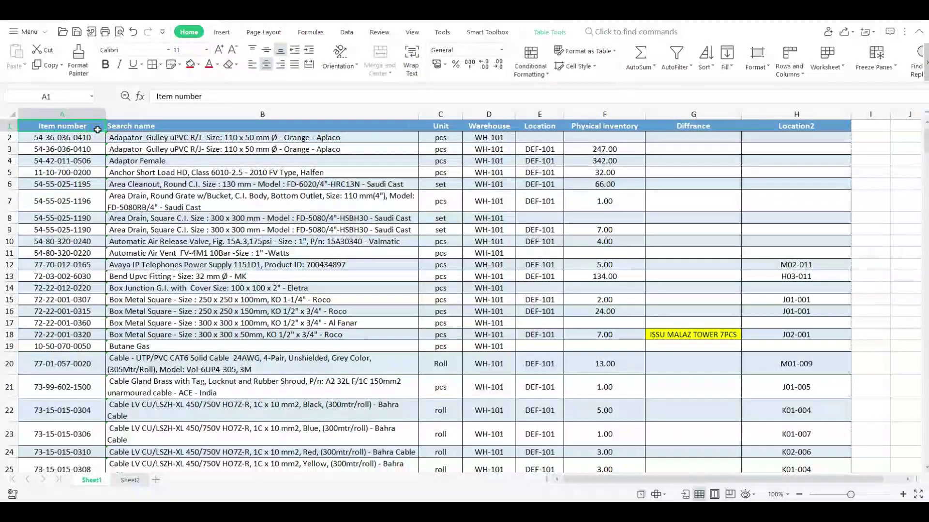
pyautogui.click(685, 59)
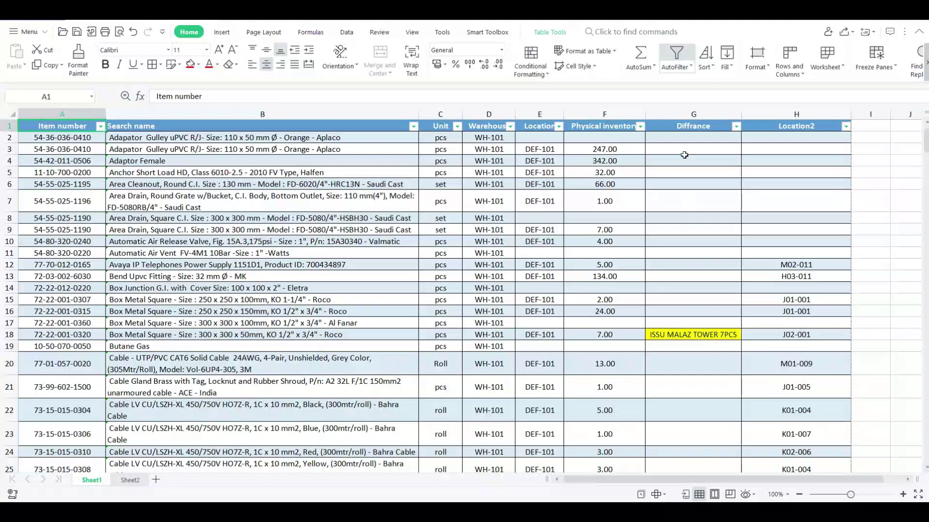
# Step: Filter the Diffrance column by yellow cell colour, leaving 82 of 11654 records
pyautogui.click(736, 128)
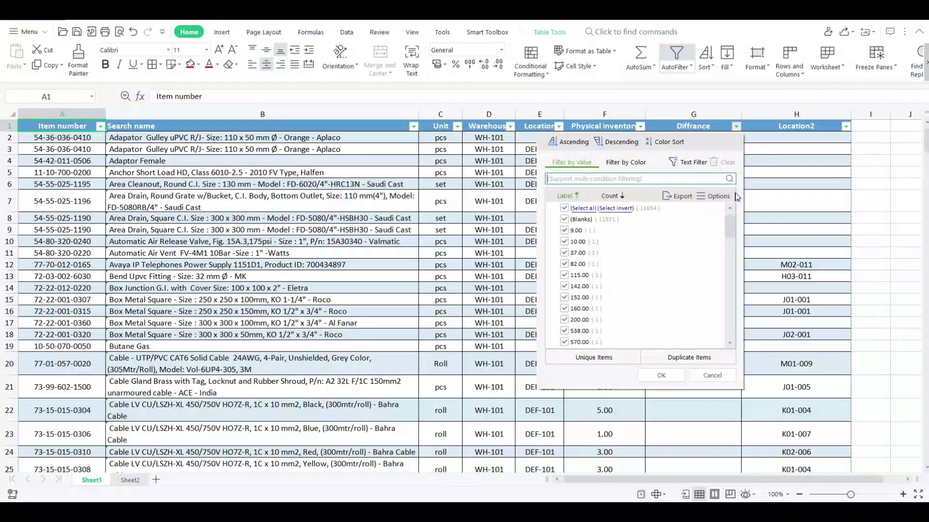
pyautogui.click(626, 163)
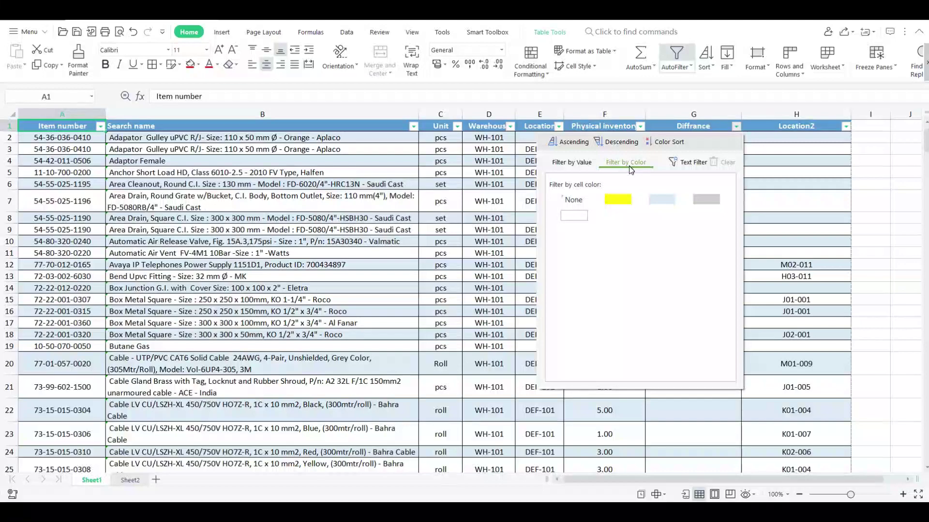
pyautogui.click(618, 199)
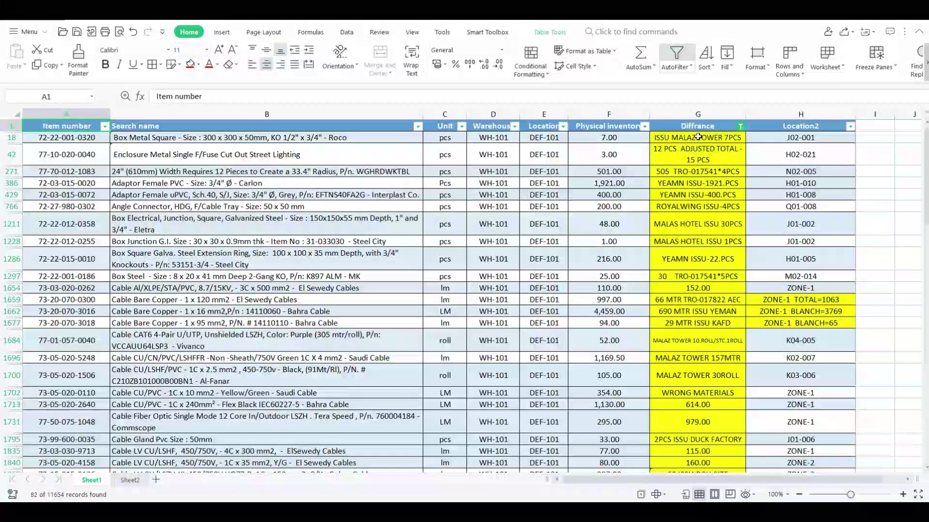
# Step: Select the filtered records across columns B to G, scroll through them, then clear the selection
pyautogui.moveTo(698, 136); pyautogui.dragTo(116, 422)
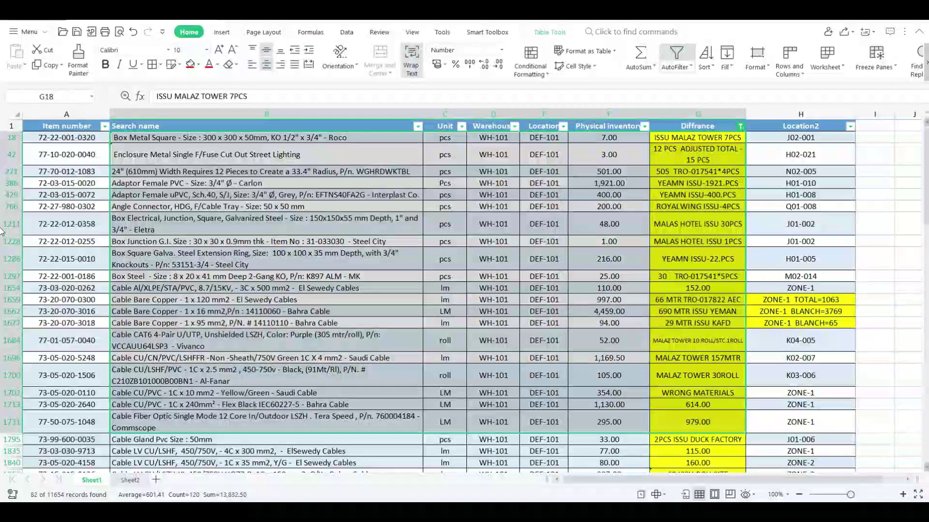
pyautogui.scroll(-3, 712, 290)
pyautogui.scroll(-4, 712, 290)
pyautogui.scroll(-8, 712, 290)
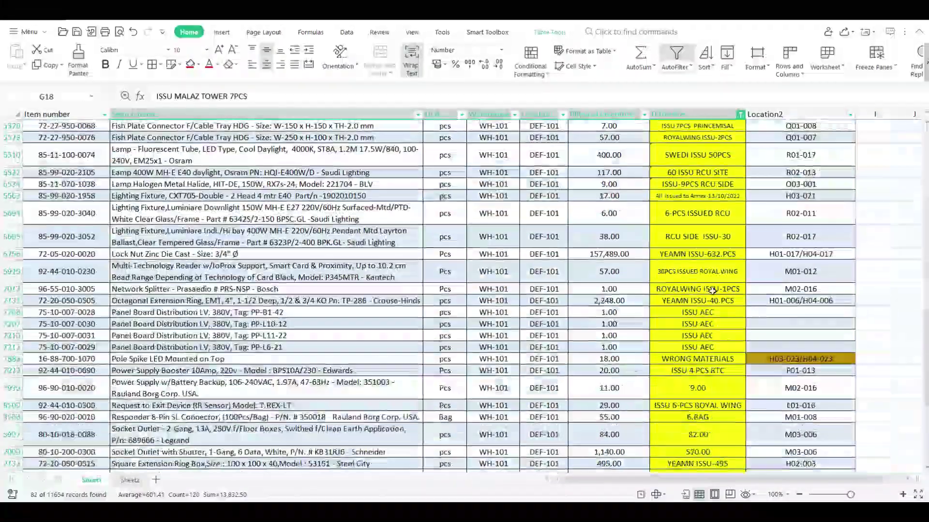
pyautogui.scroll(-3, 712, 290)
pyautogui.scroll(-5, 712, 290)
pyautogui.scroll(5, 712, 290)
pyautogui.scroll(10, 712, 290)
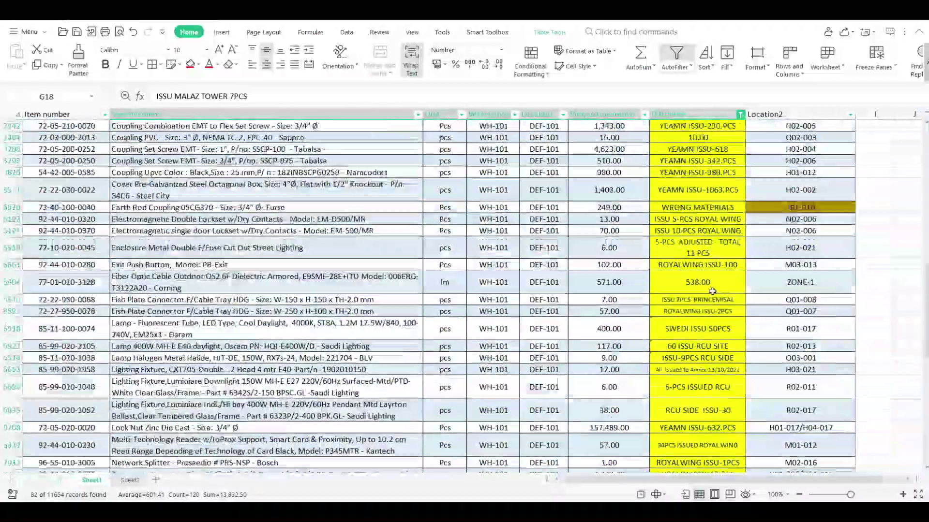
pyautogui.scroll(10, 712, 290)
pyautogui.scroll(5, 725, 252)
pyautogui.scroll(5, 755, 194)
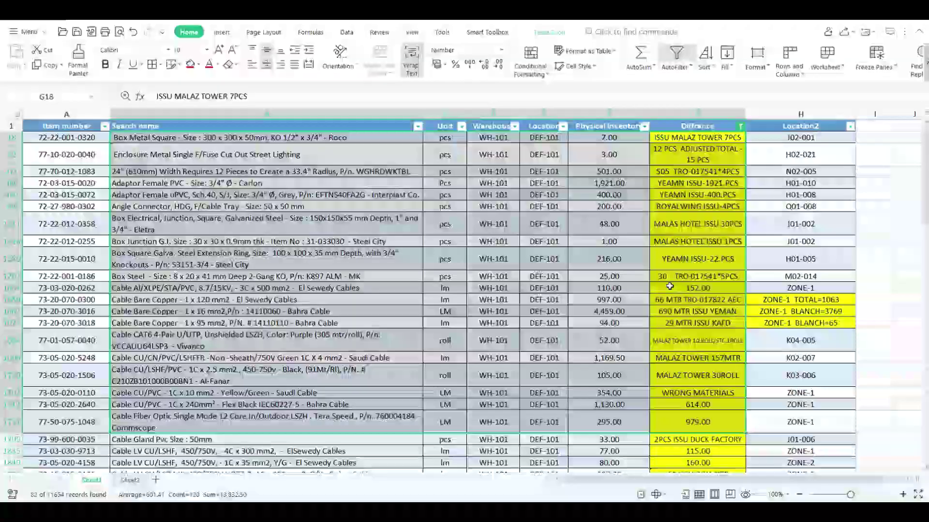
pyautogui.click(758, 186)
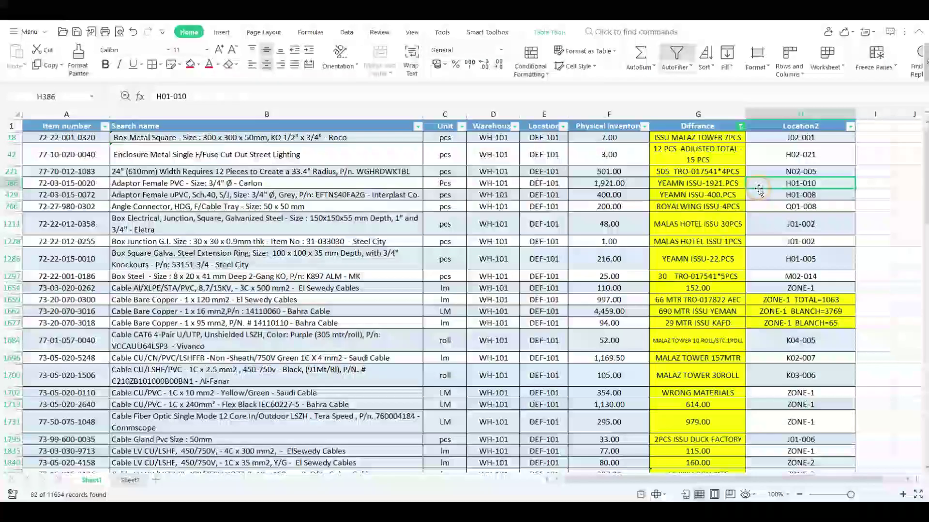
# Step: Filter the Diffrance column by no fill, then by grey cell colour
pyautogui.click(740, 126)
pyautogui.click(670, 204)
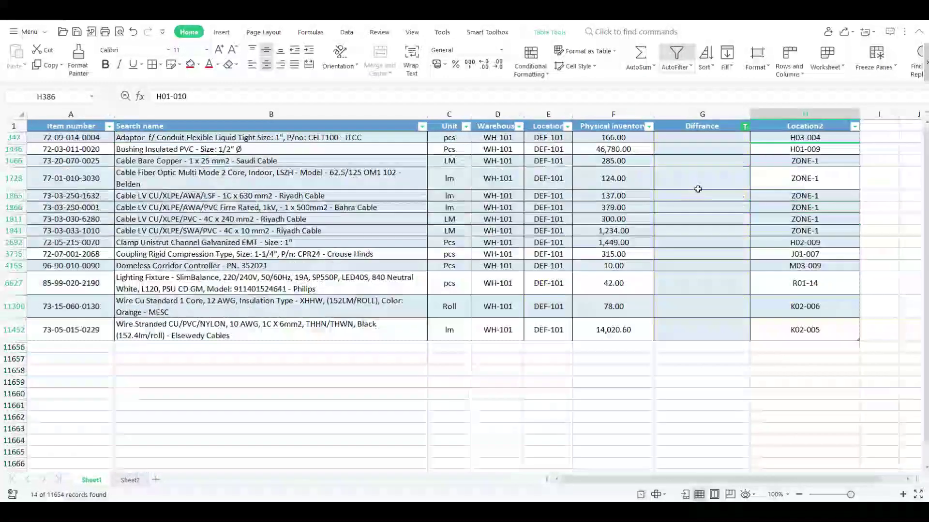
pyautogui.click(746, 127)
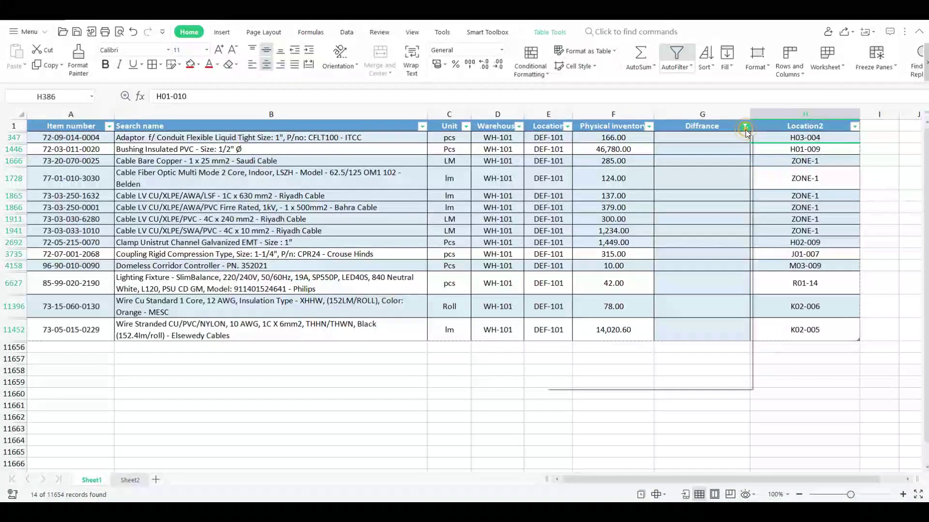
pyautogui.click(715, 200)
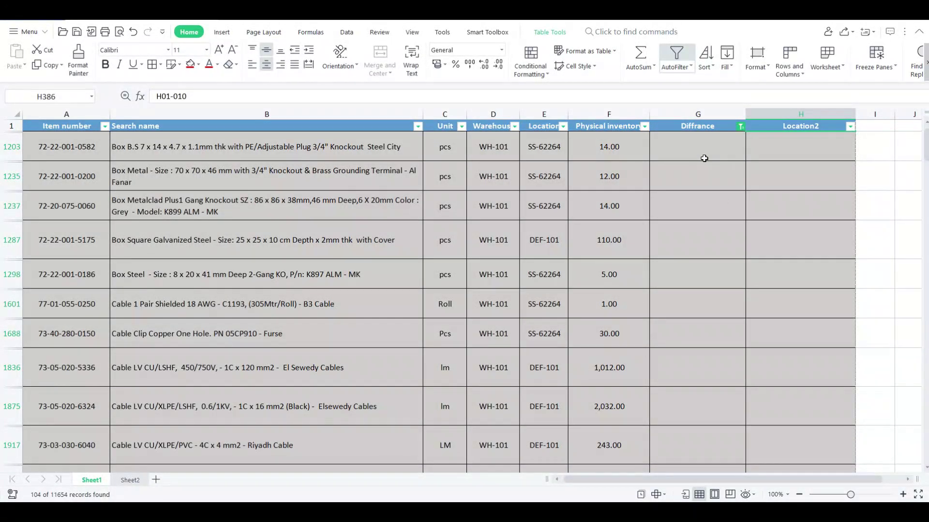
# Step: Browse the Diffrance text filter conditions, then switch AutoFilter off to show the full list
pyautogui.click(741, 127)
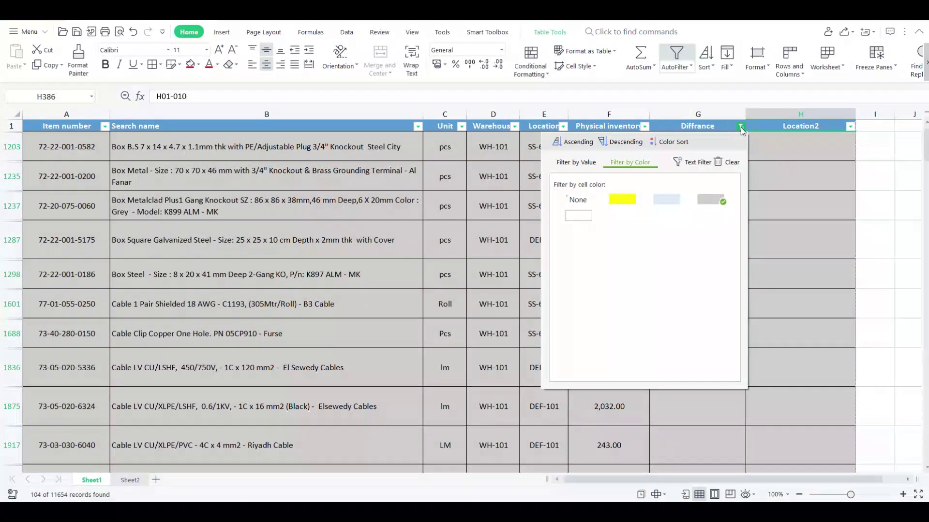
pyautogui.click(698, 162)
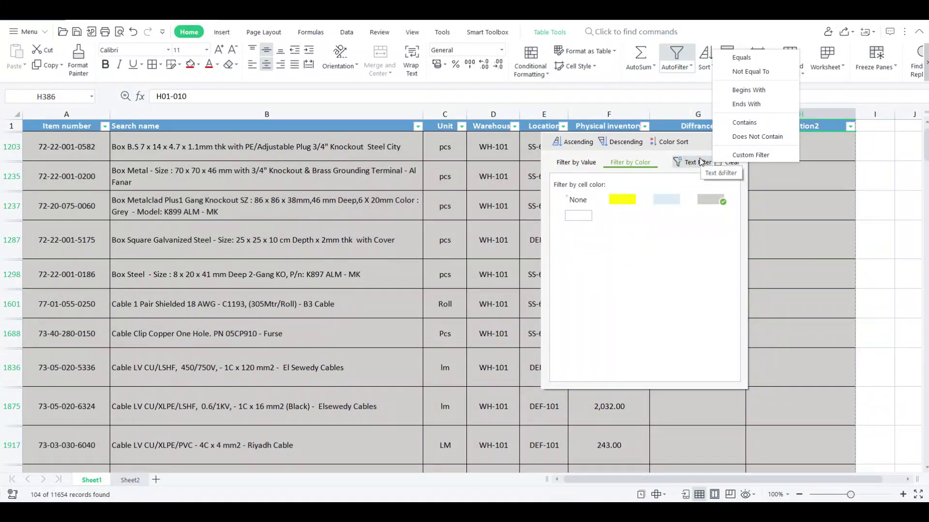
pyautogui.click(572, 164)
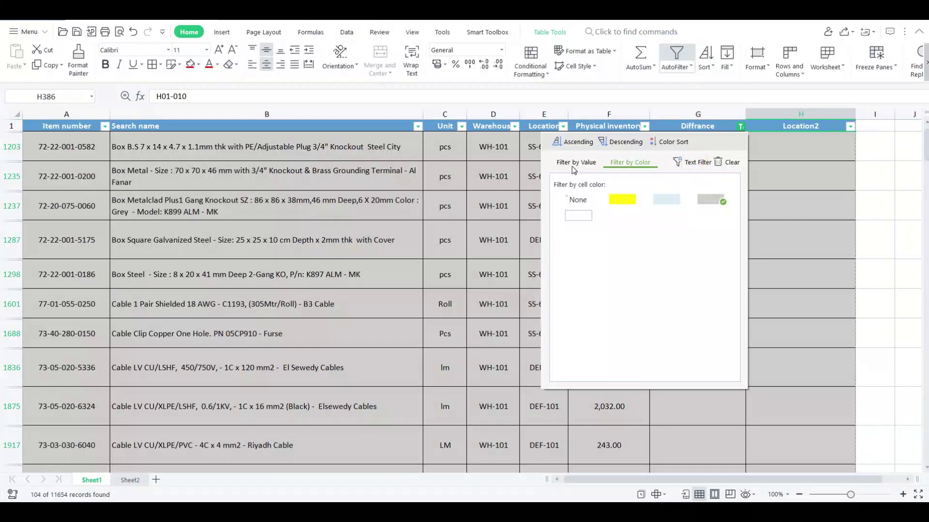
pyautogui.click(696, 167)
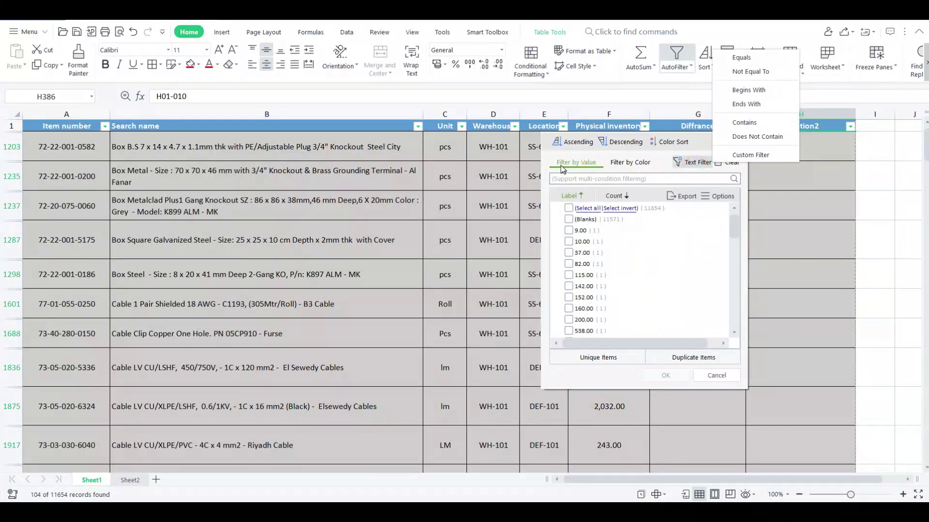
pyautogui.click(419, 186)
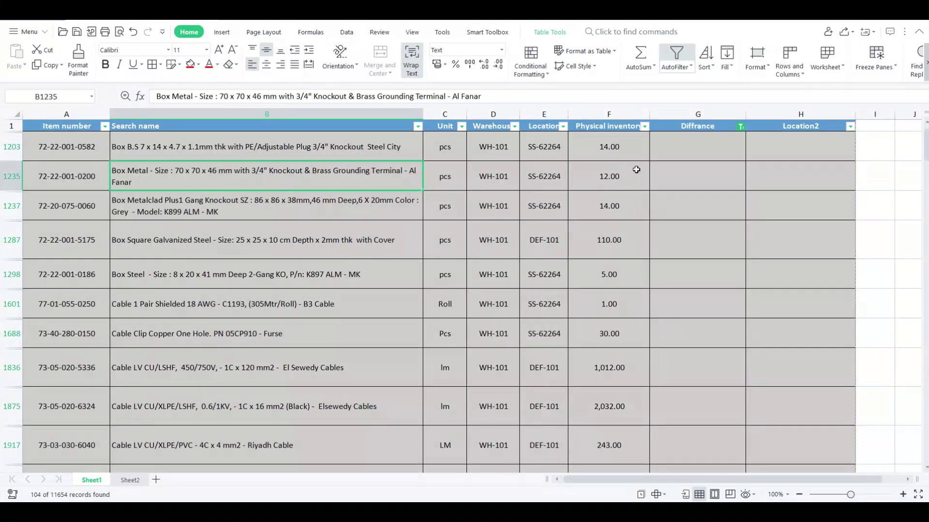
pyautogui.click(675, 57)
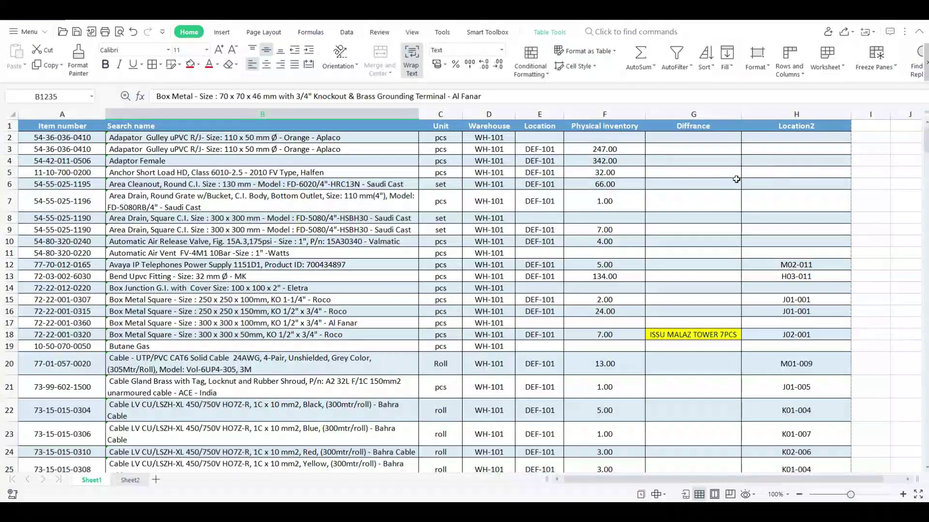
# Step: Turn AutoFilter back on for the inventory column headings
pyautogui.click(598, 161)
pyautogui.click(628, 218)
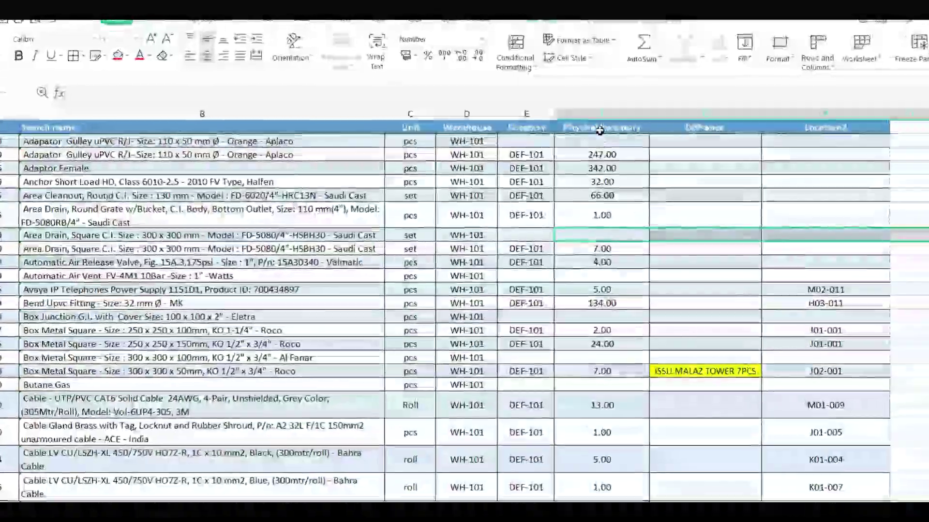
pyautogui.click(602, 127)
pyautogui.click(689, 44)
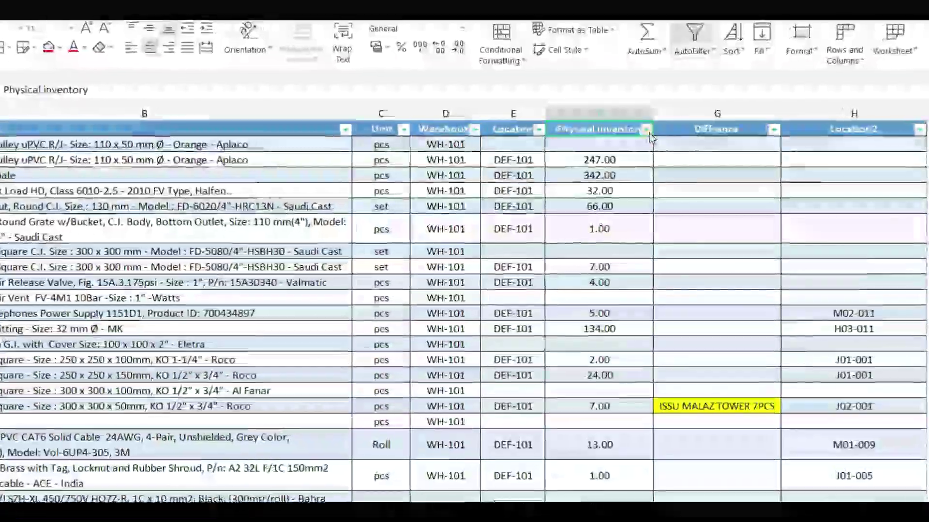
# Step: Exclude (Blanks) in the Physical inventory filter, showing 7454 of 11654 records
pyautogui.click(645, 128)
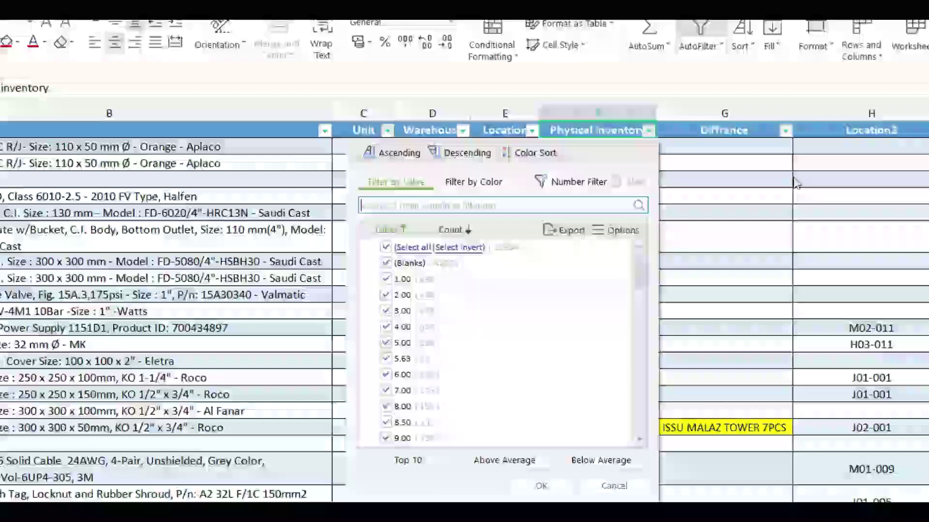
pyautogui.click(823, 177)
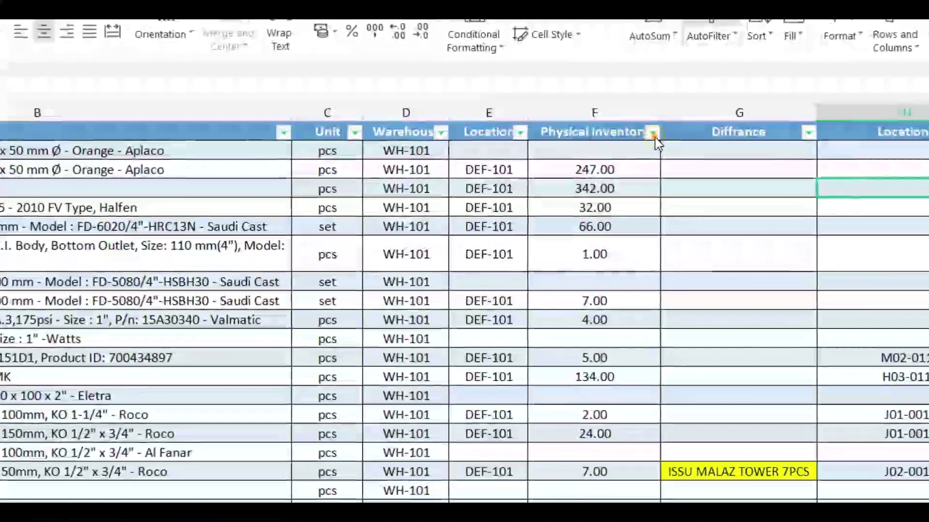
pyautogui.click(650, 131)
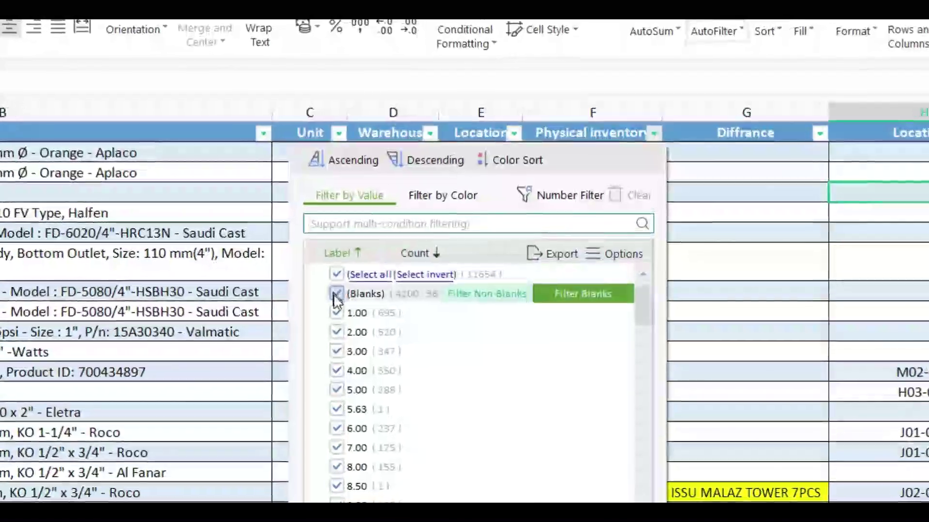
pyautogui.click(345, 289)
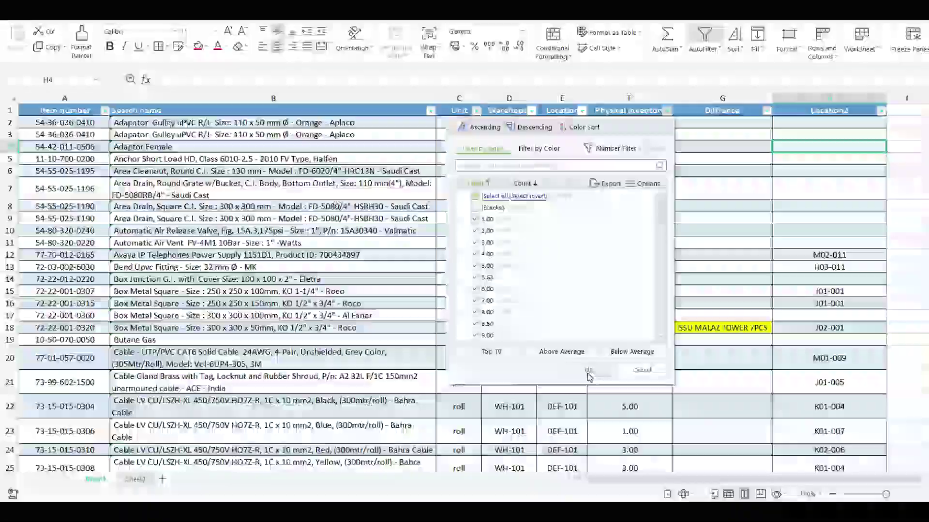
pyautogui.click(588, 370)
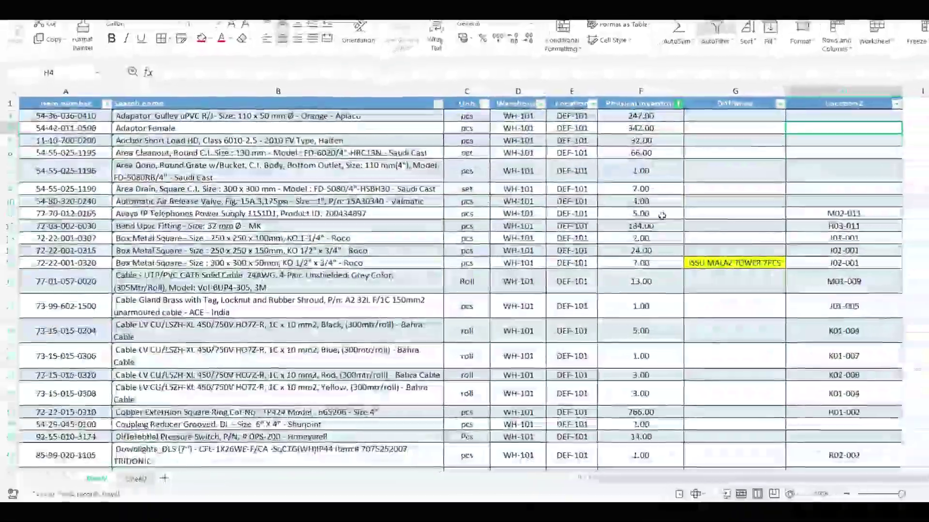
pyautogui.moveTo(677, 95)
pyautogui.mouseDown()
pyautogui.moveTo(690, 342)
pyautogui.moveTo(704, 413)
pyautogui.mouseUp()
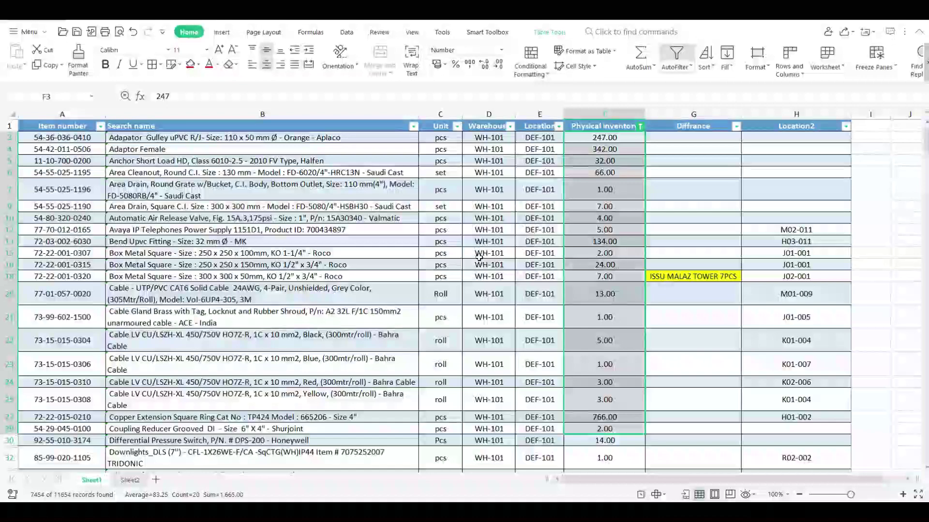
pyautogui.scroll(-3, 546, 299)
pyautogui.scroll(3, 546, 298)
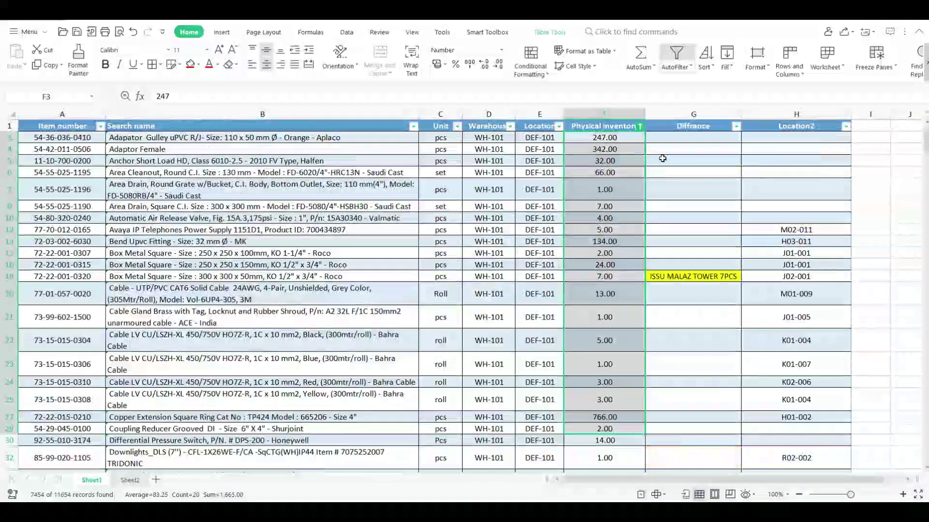
# Step: Set the Physical inventory filter to (Blanks) only, giving 4200 records, then select rows 2–72
pyautogui.click(640, 127)
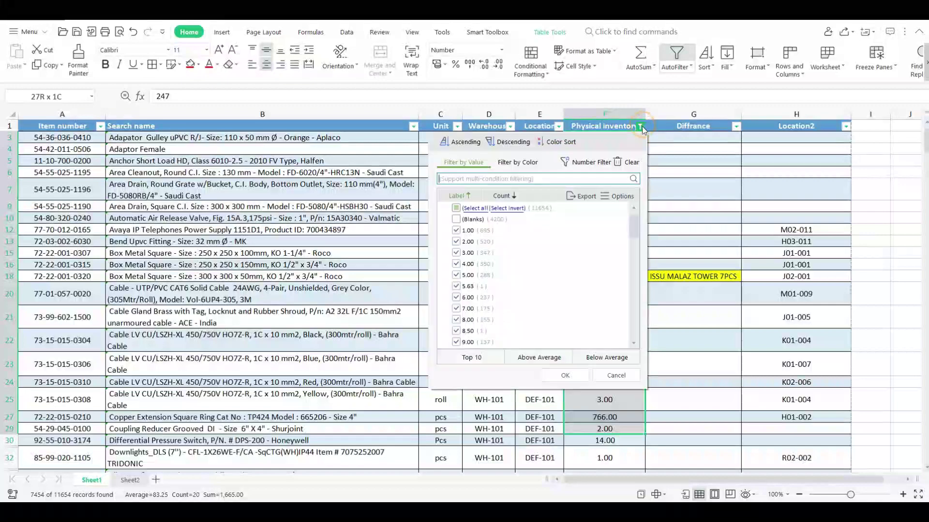
pyautogui.click(456, 208)
pyautogui.moveTo(472, 219)
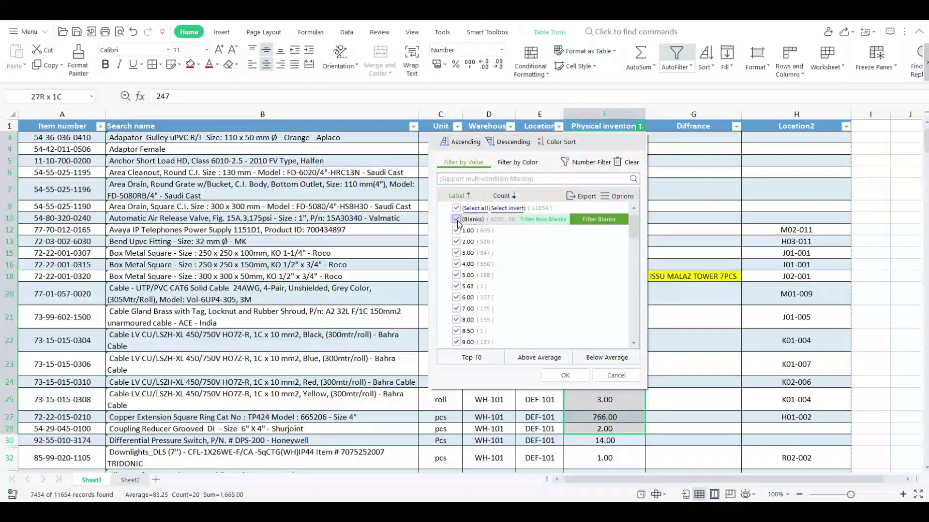
pyautogui.click(456, 209)
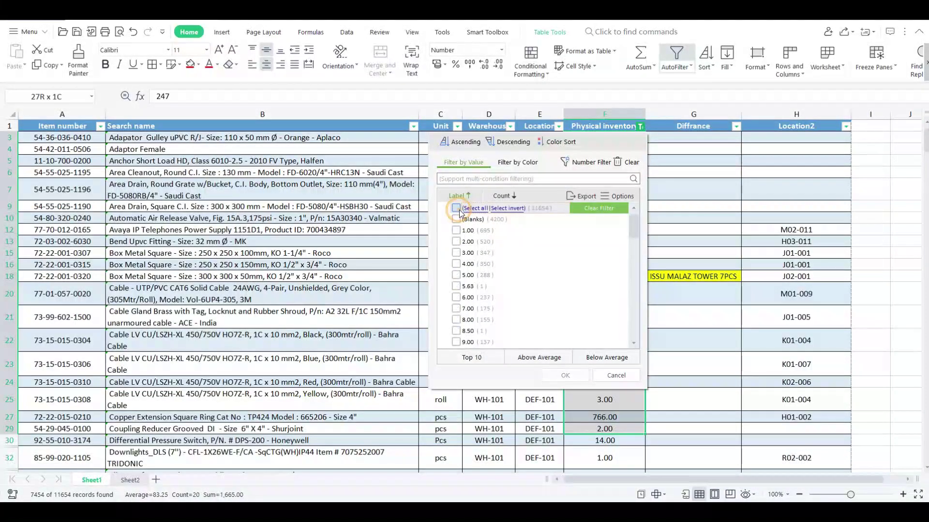
pyautogui.click(456, 219)
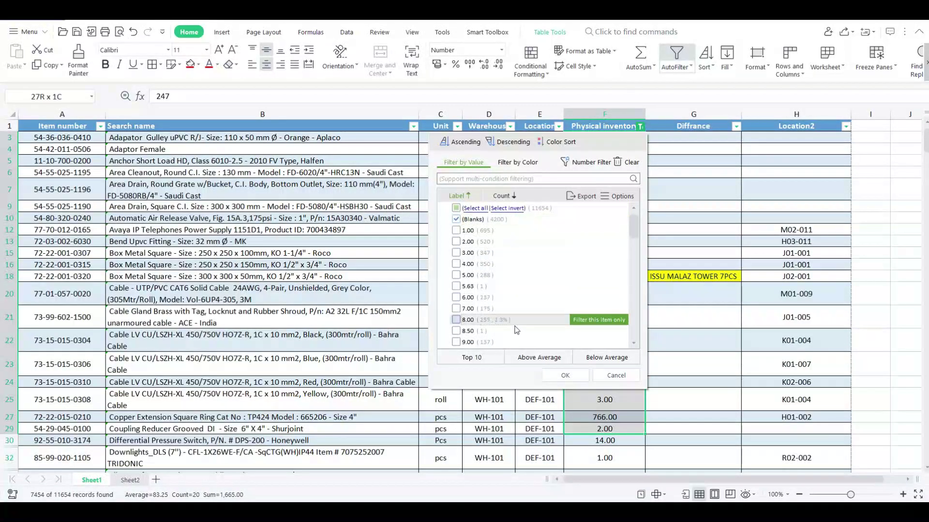
pyautogui.click(561, 377)
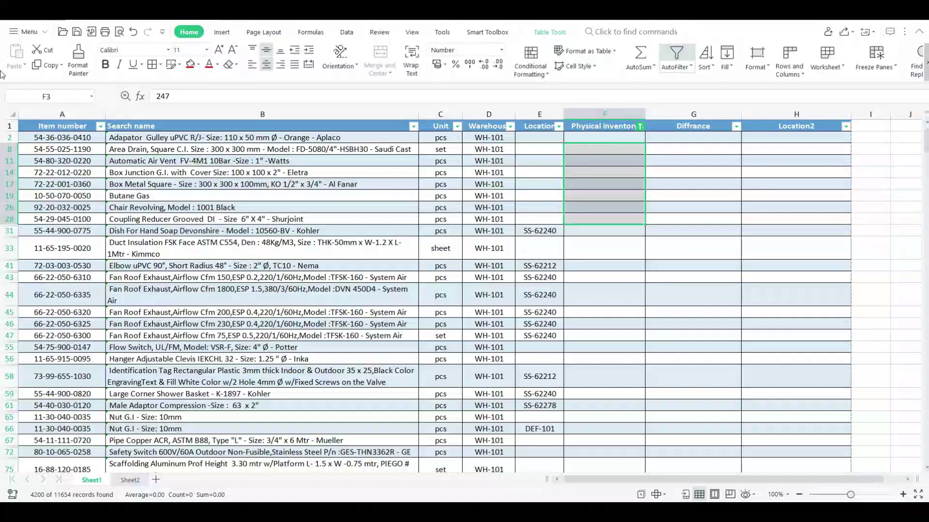
pyautogui.moveTo(9, 135); pyautogui.dragTo(426, 452)
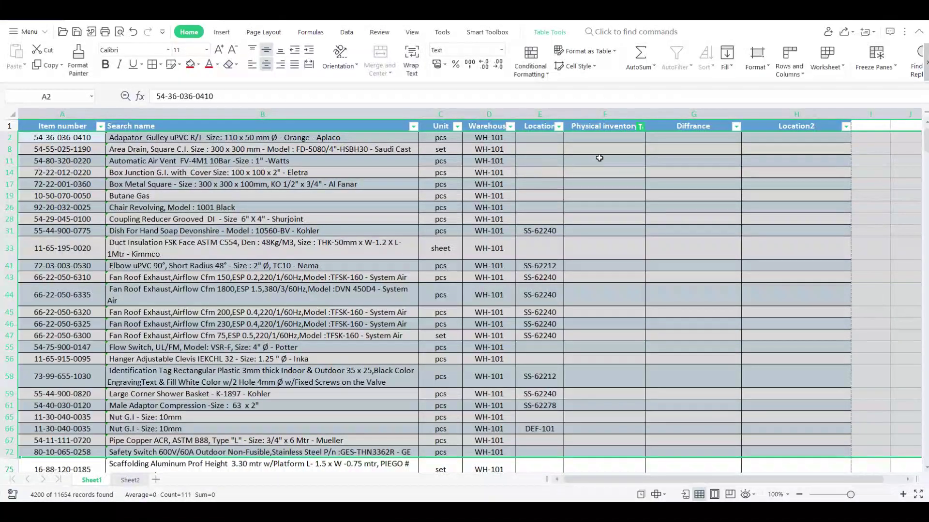
# Step: Close the Physical inventory filter list and switch filtering off with Ctrl+Shift+L
pyautogui.click(641, 126)
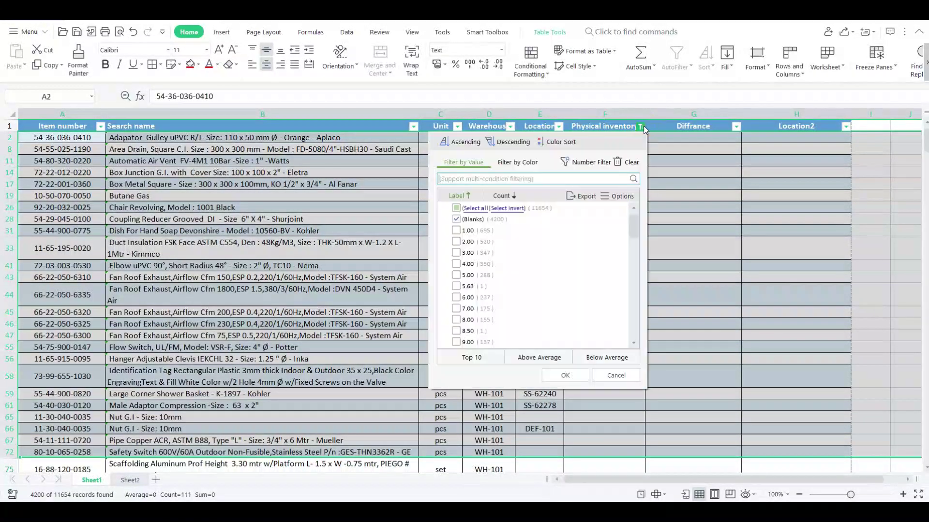
pyautogui.click(720, 207)
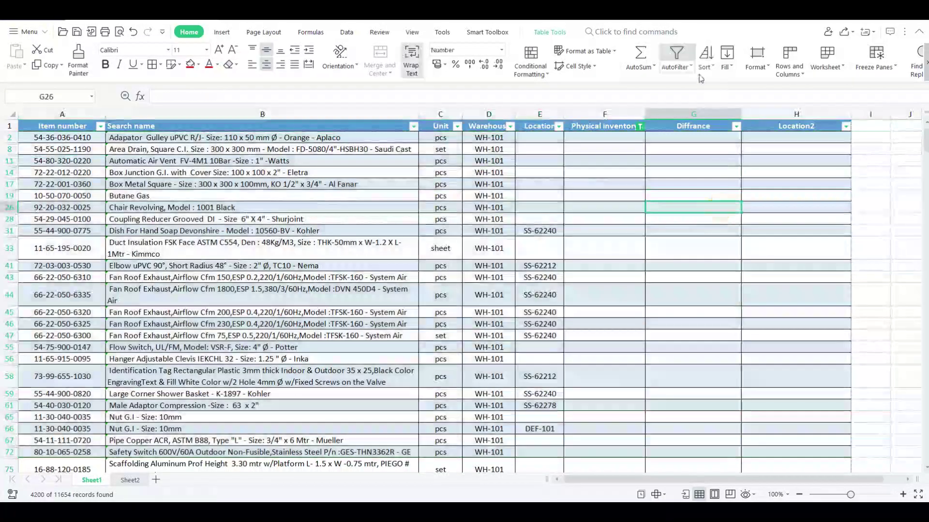
pyautogui.hotkey('ctrl', 'shift', 'l')
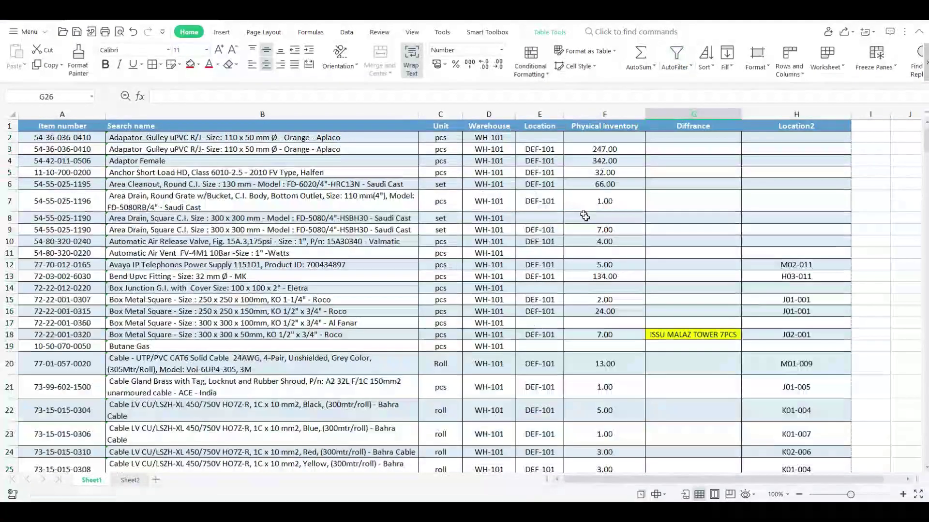
# Step: Select the word Aplaco inside cell B2's Search name entry
pyautogui.click(332, 172)
pyautogui.click(329, 140)
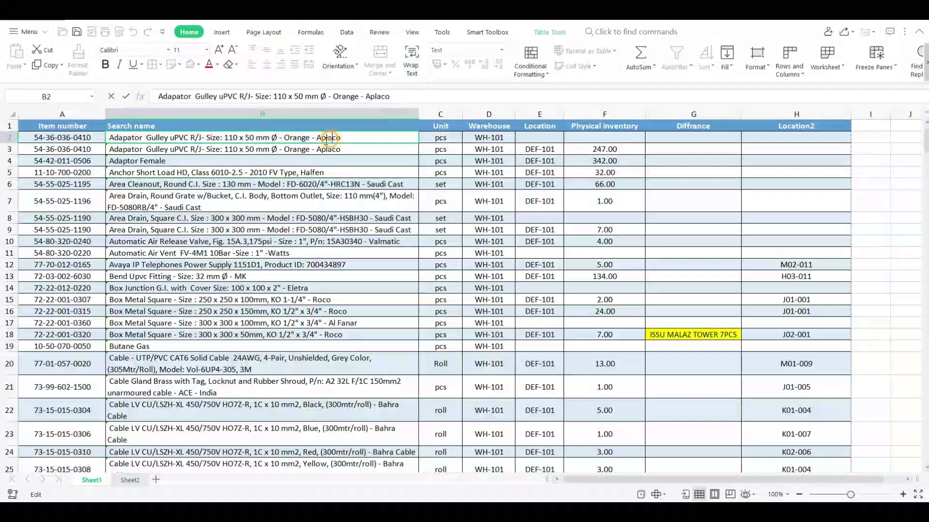
pyautogui.doubleClick(334, 138)
pyautogui.doubleClick(329, 137)
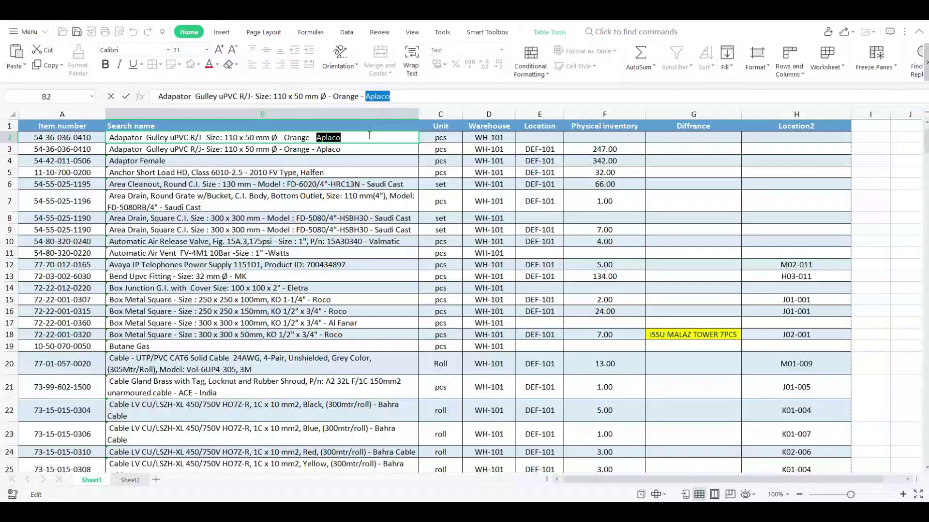
pyautogui.click(415, 218)
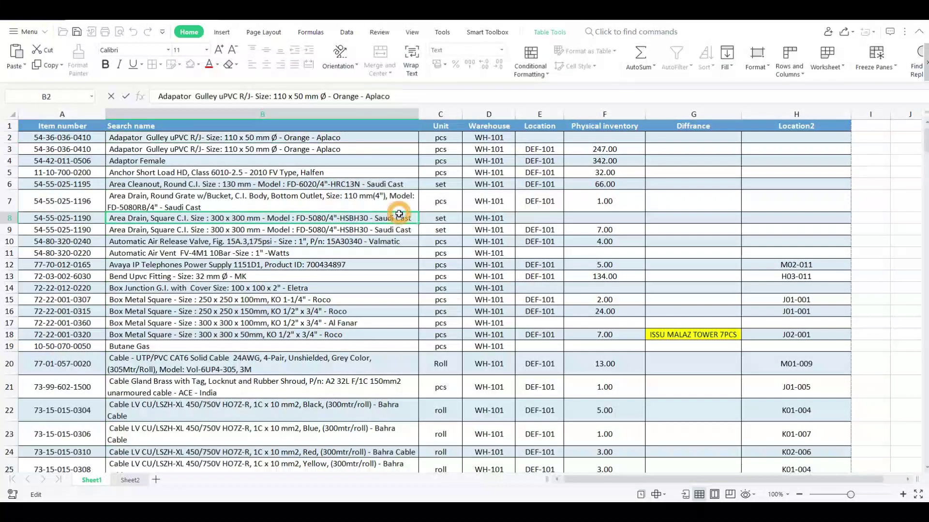
# Step: Select the Search name column from B2 down to the last record
pyautogui.click(379, 136)
pyautogui.hotkey('ctrl', 'shift', 'Down')
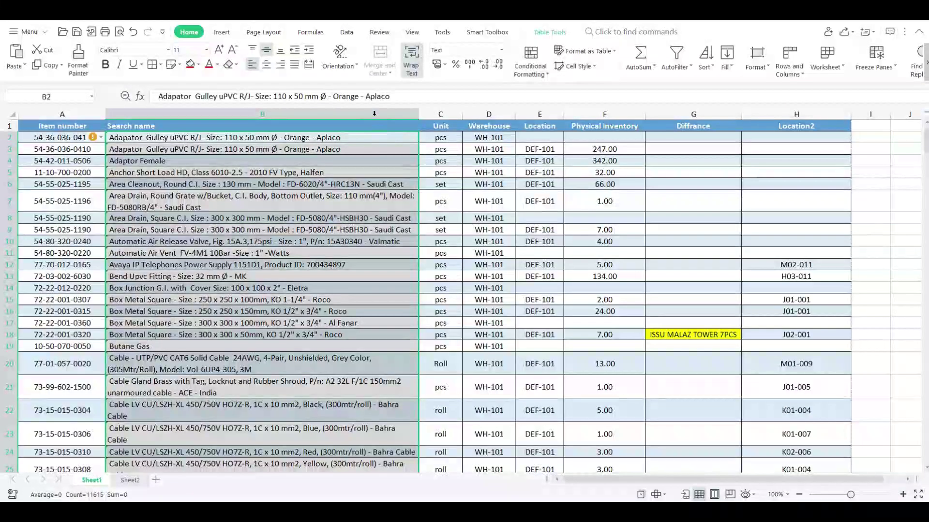
pyautogui.click(382, 127)
pyautogui.click(383, 137)
pyautogui.hotkey('ctrl', 'shift', 'Down')
# Step: Re-enable AutoFilter and filter the Search name column on 'Aplaco', leaving 365 of 11654 rows visible
pyautogui.click(457, 125)
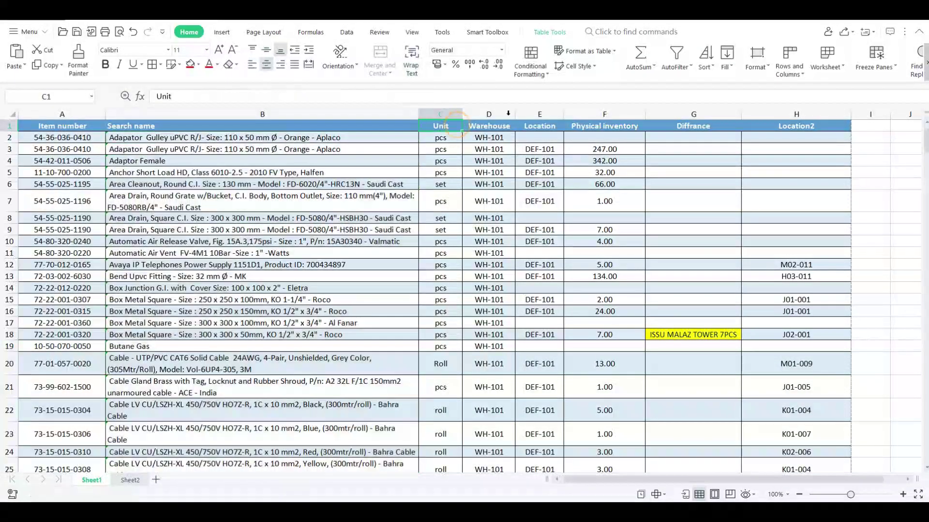
pyautogui.click(676, 55)
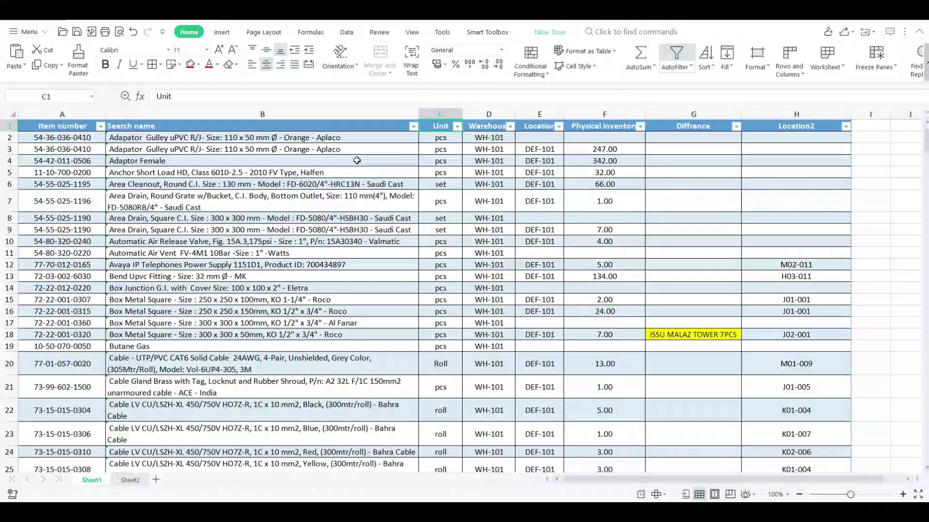
pyautogui.click(413, 127)
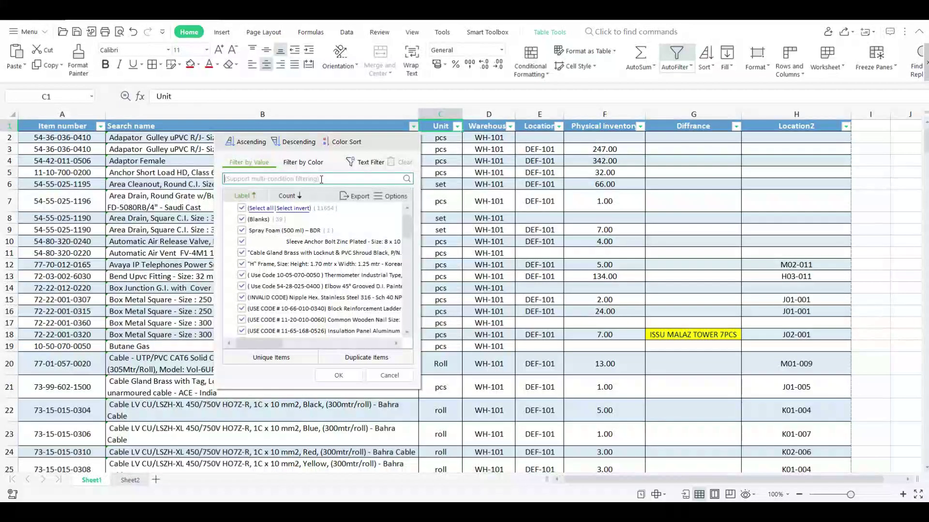
pyautogui.write('Aplaco')
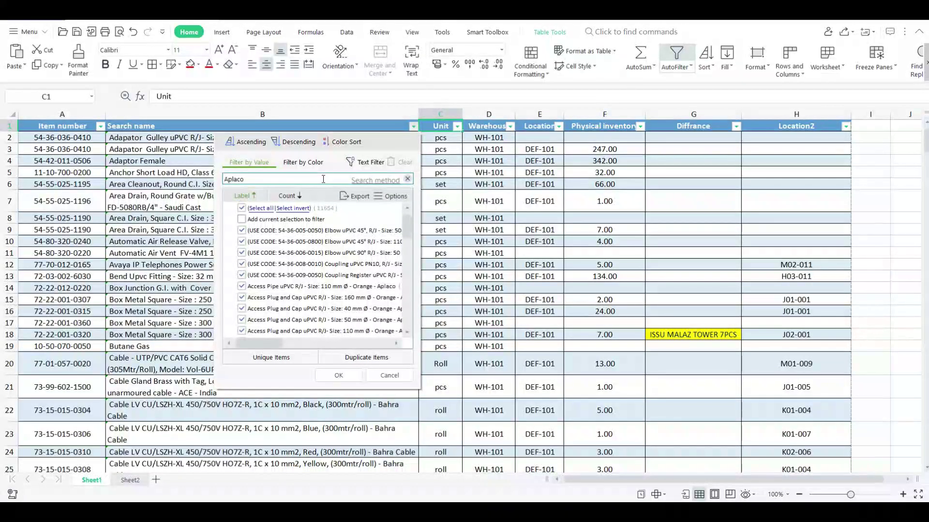
pyautogui.press('Return')
pyautogui.click(358, 142)
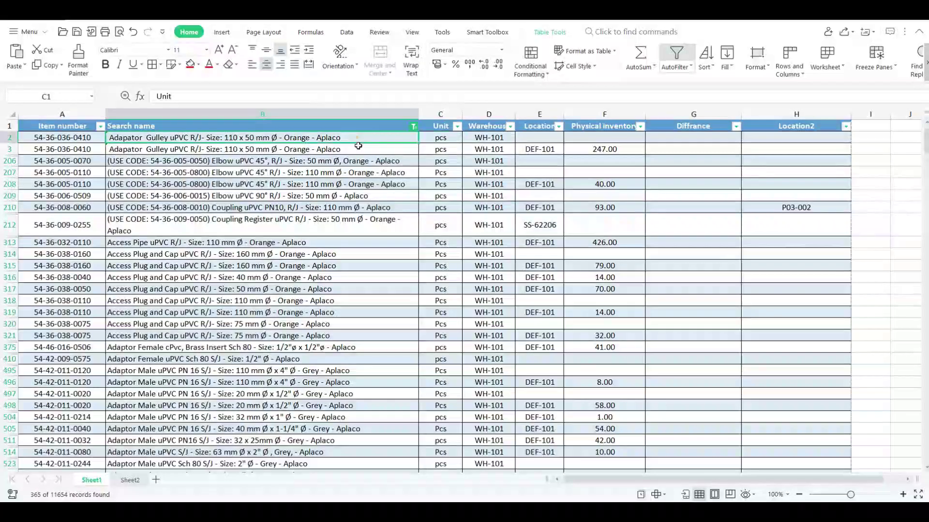
pyautogui.moveTo(358, 145); pyautogui.dragTo(438, 473)
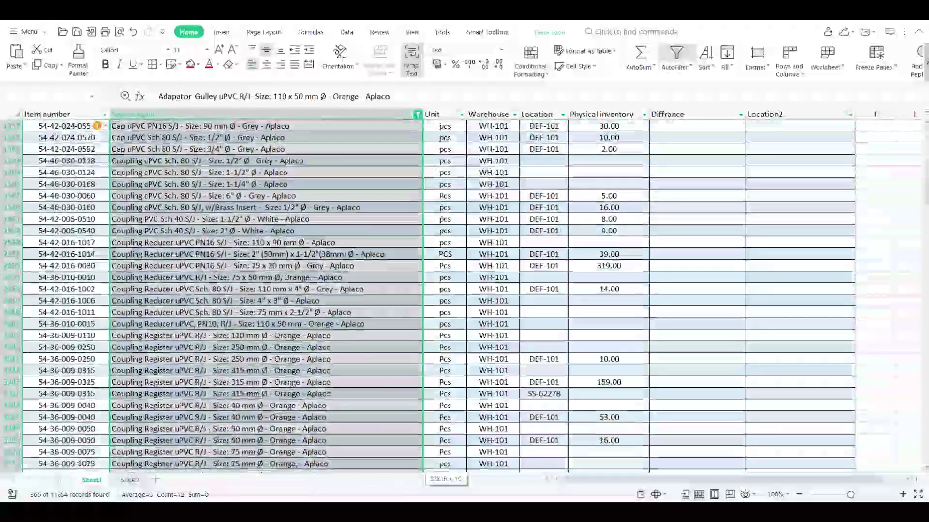
pyautogui.moveTo(438, 473); pyautogui.dragTo(394, 444)
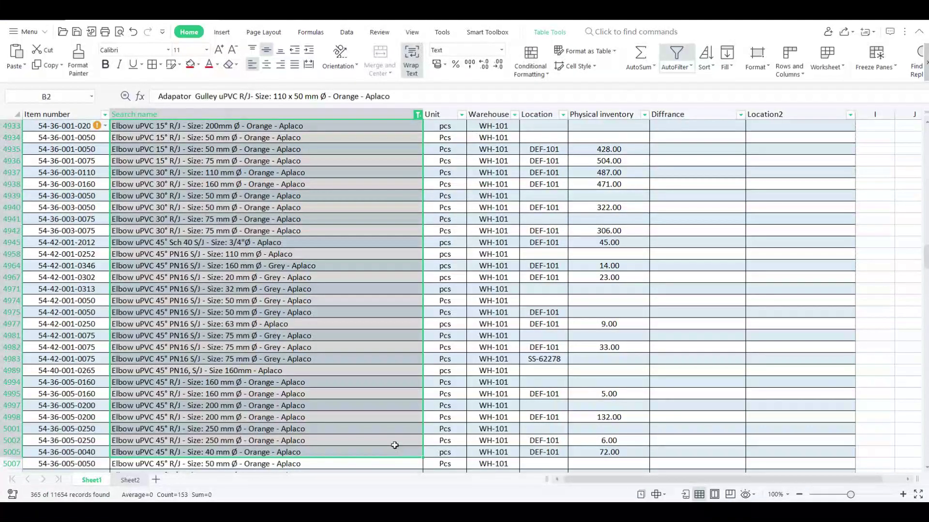
pyautogui.click(172, 233)
pyautogui.click(105, 115)
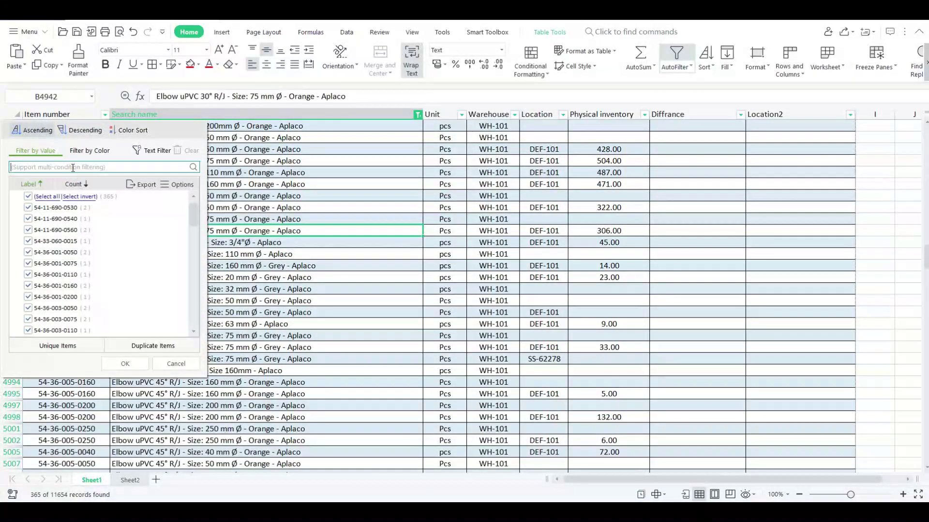
pyautogui.click(61, 168)
pyautogui.click(335, 220)
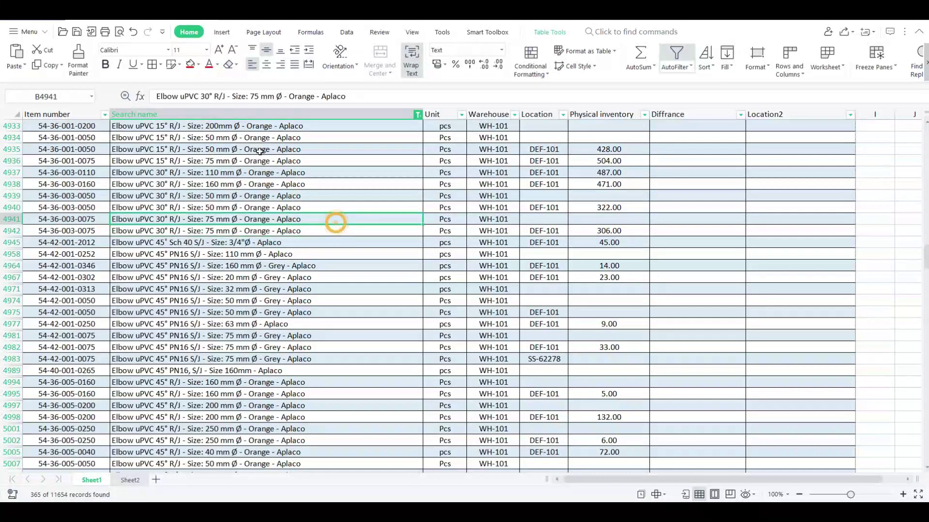